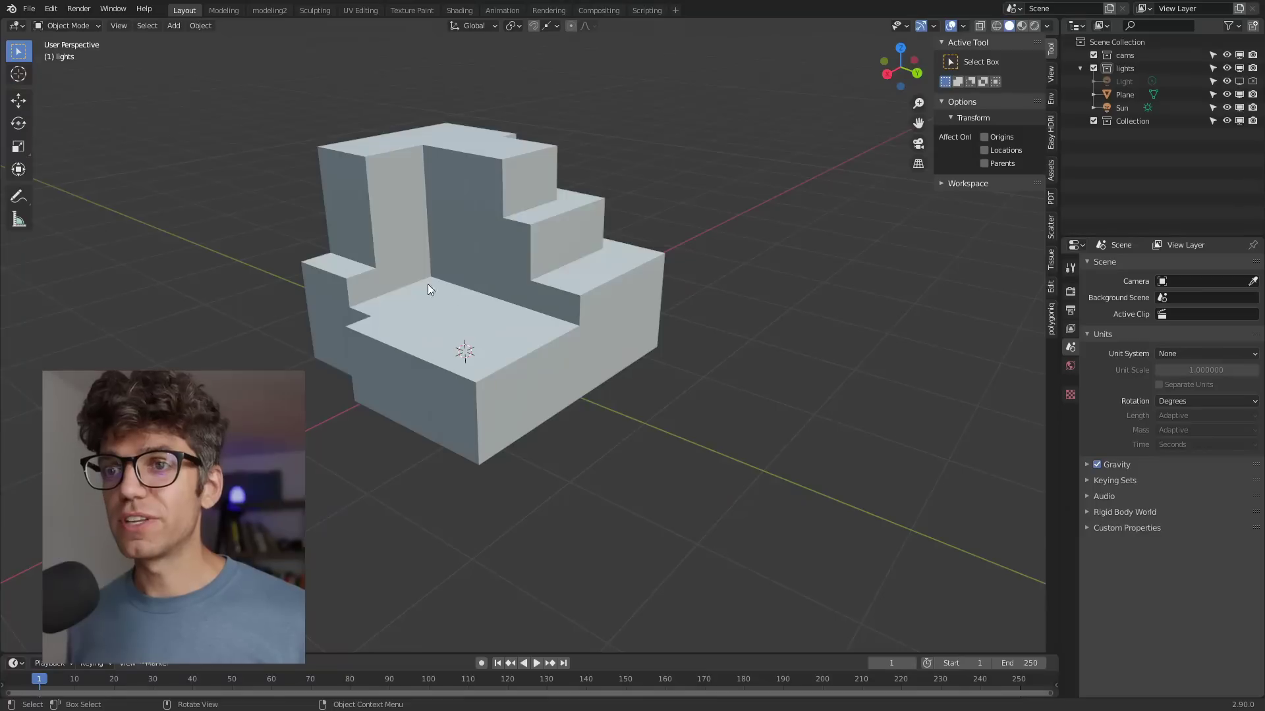
Select the stepped block model and hide it in the outliner.
middle_click_drag(428, 285, 404, 260)
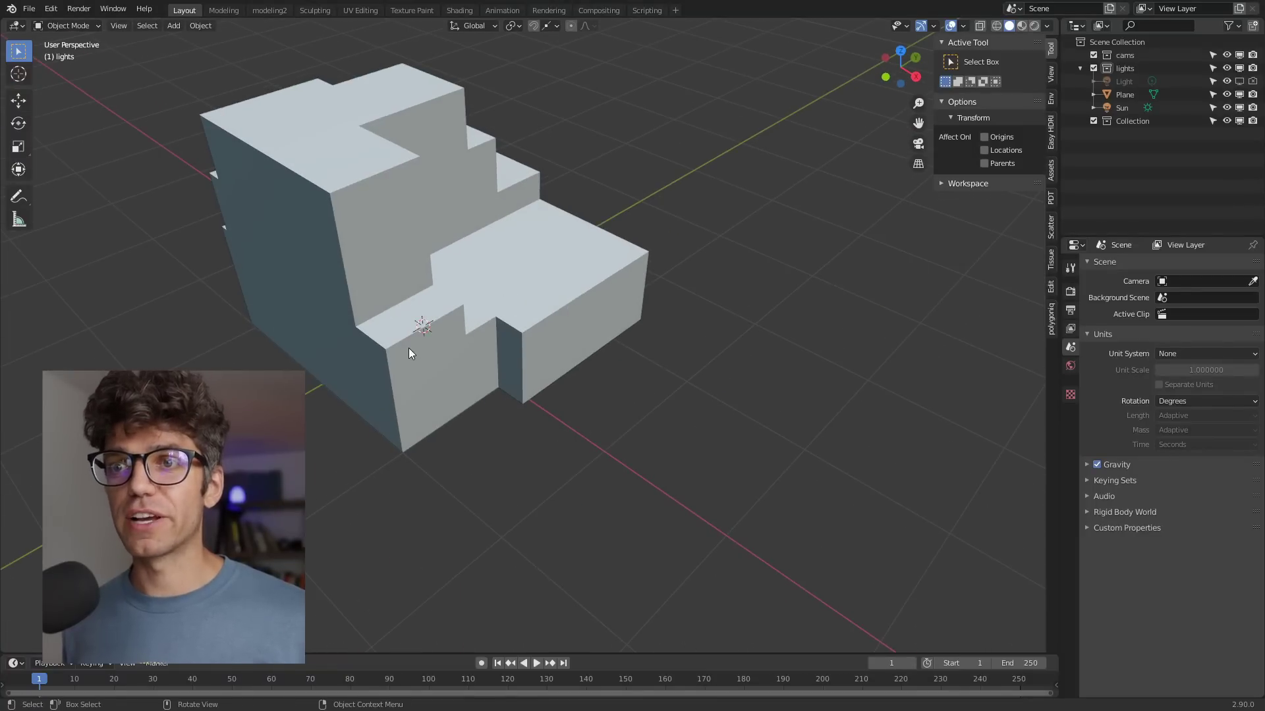
scroll(407, 350, "down", 2)
left_click(380, 276)
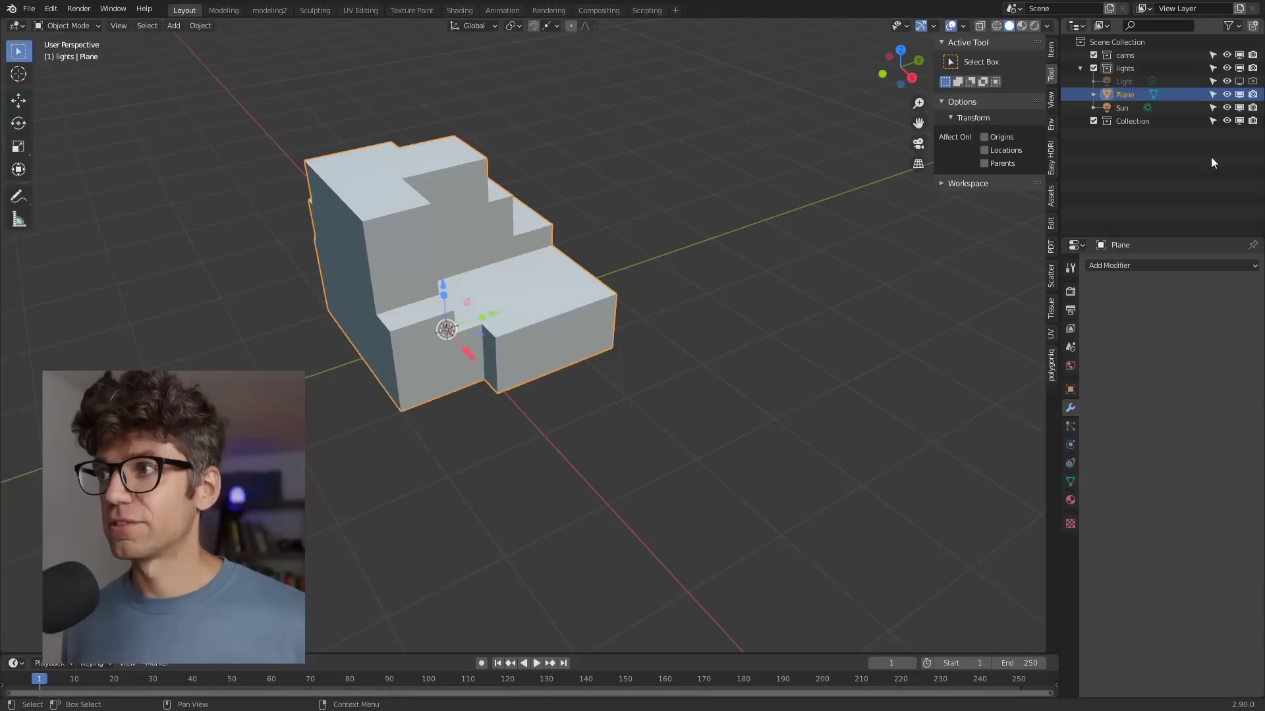
left_click(1227, 94)
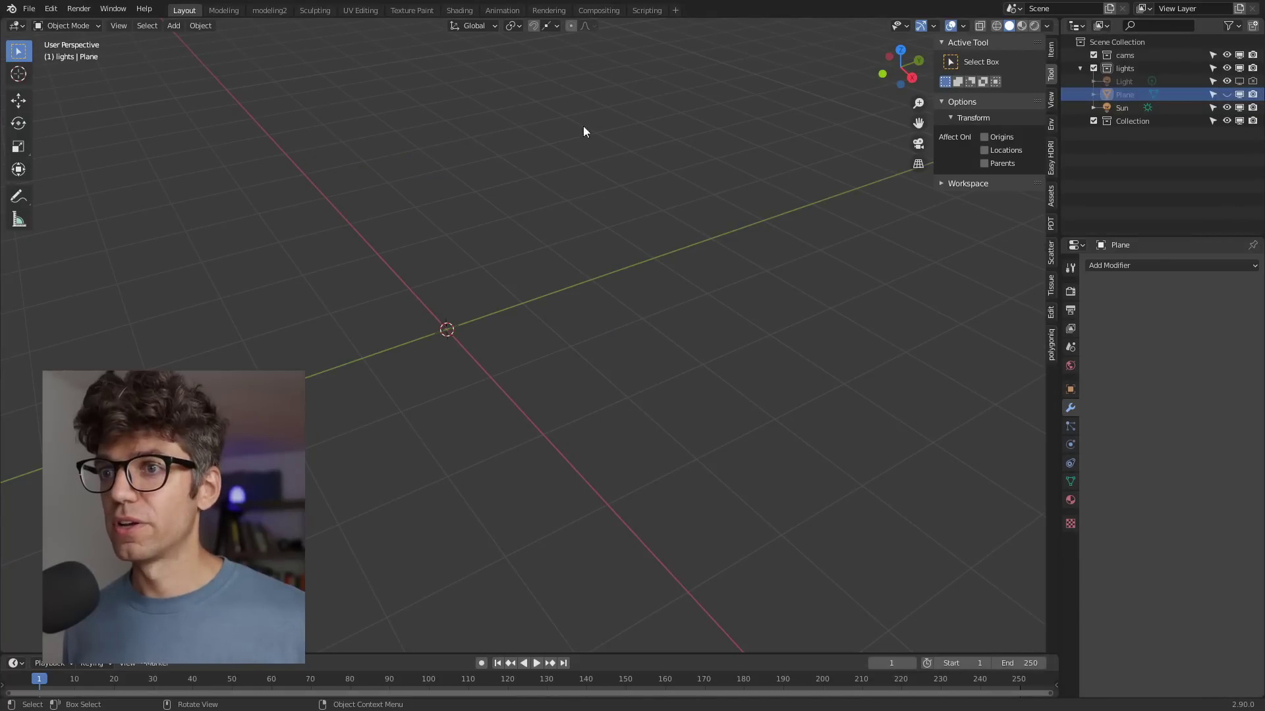
Add a new mesh plane and switch it into Edit Mode.
left_click(175, 26)
mouse_move(188, 60)
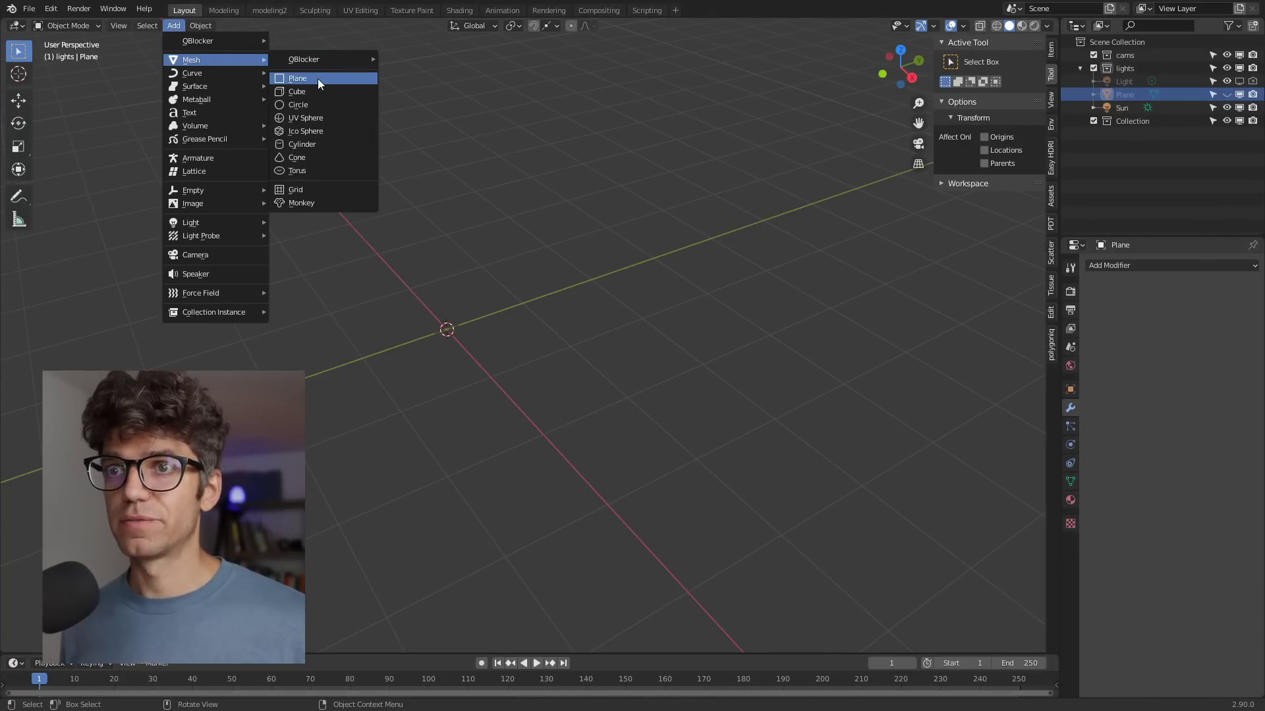
left_click(317, 77)
left_click(73, 26)
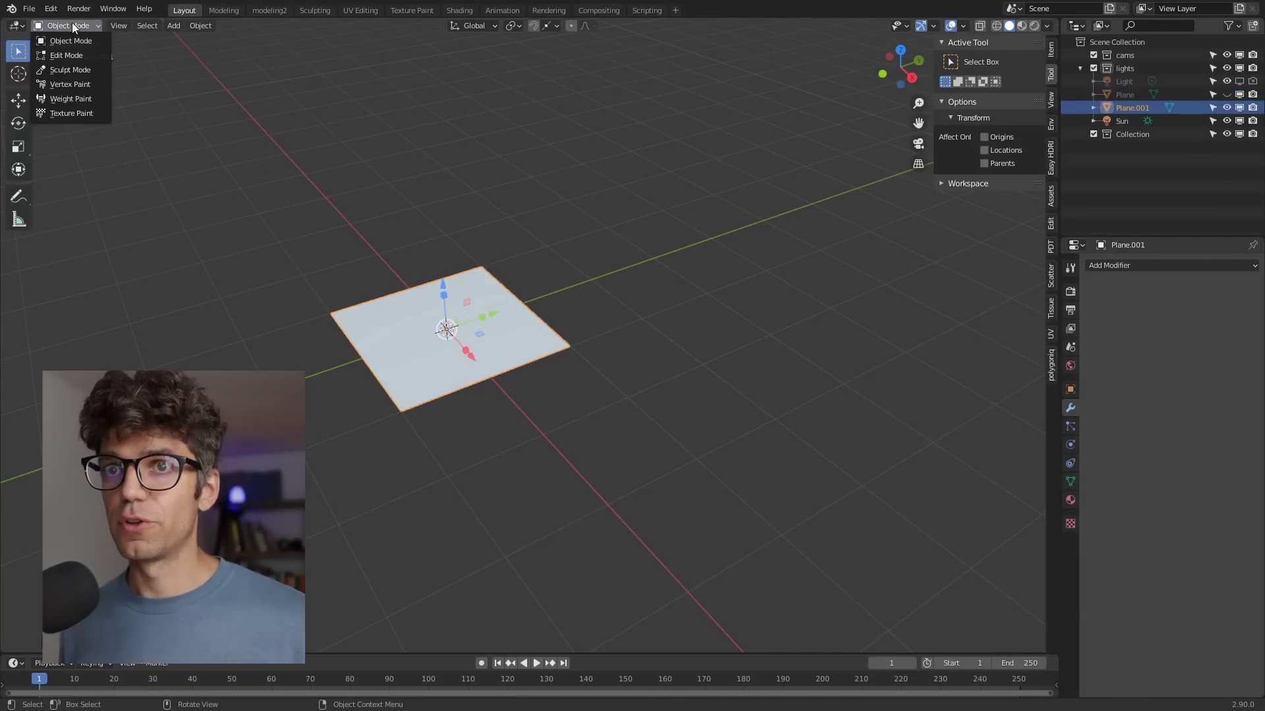
left_click(73, 57)
Extrude the plane upward into a box with Extrude Manifold.
left_click(23, 249)
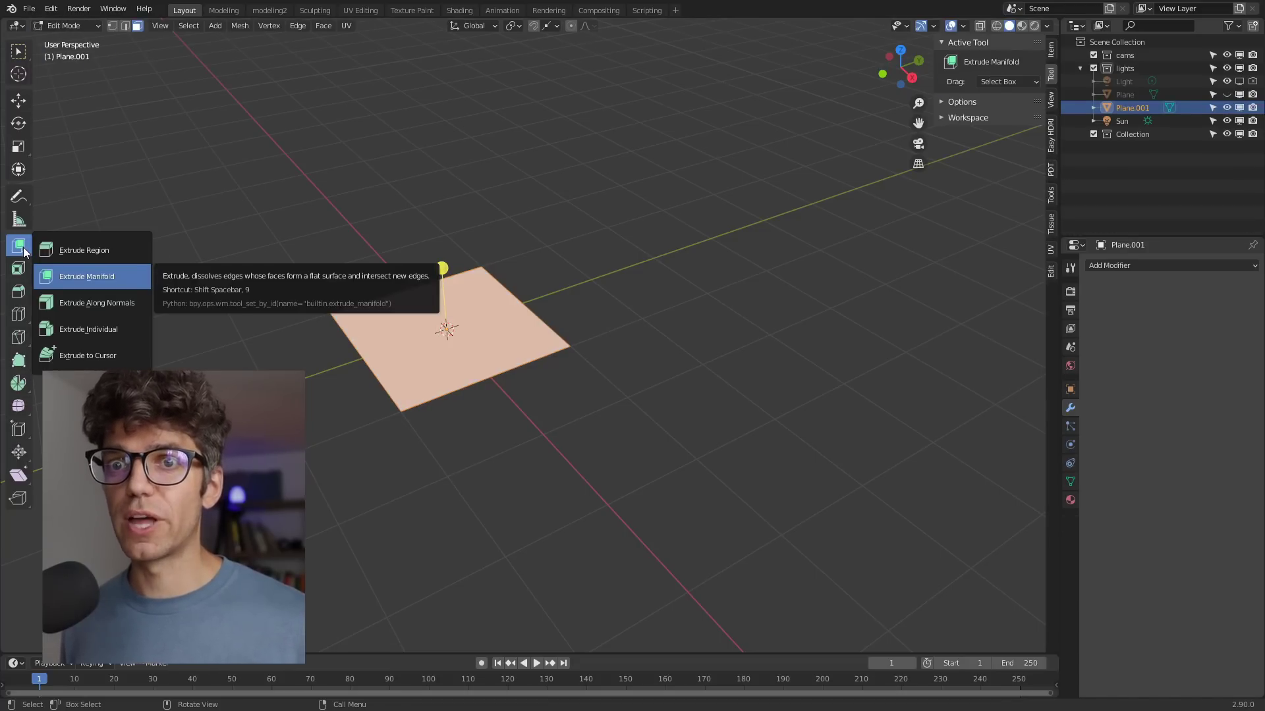
left_click(89, 275)
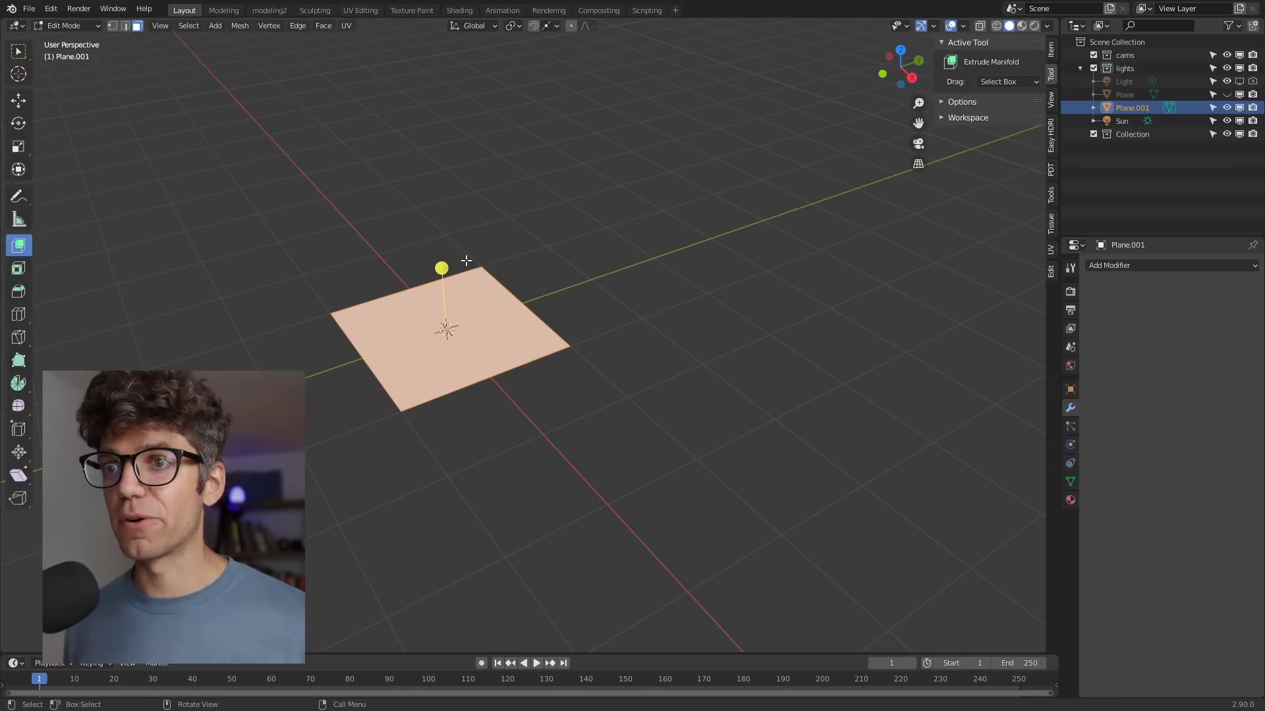
left_click_drag(441, 268, 432, 133)
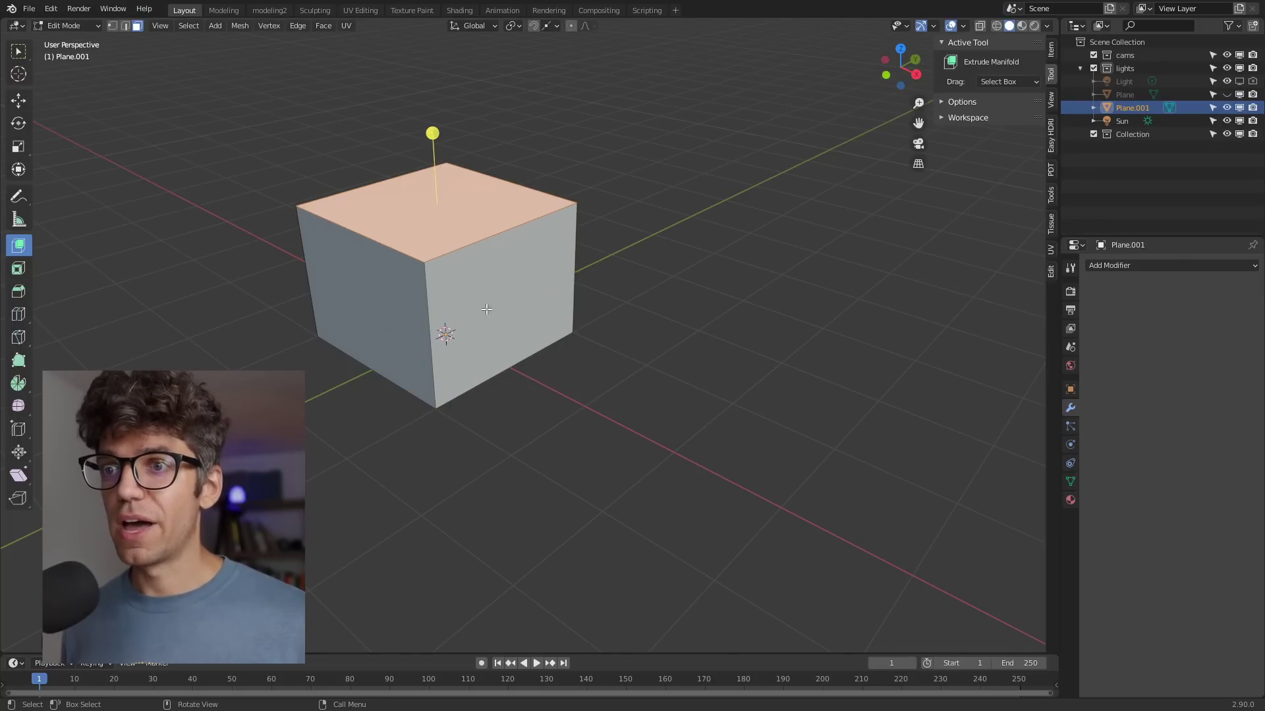
Make the box taller by dragging its top face's extrude handle.
left_click(487, 304)
mouse_move(559, 328)
left_mouse_down()
mouse_move(485, 299)
mouse_move(570, 324)
left_mouse_up()
left_click(464, 210)
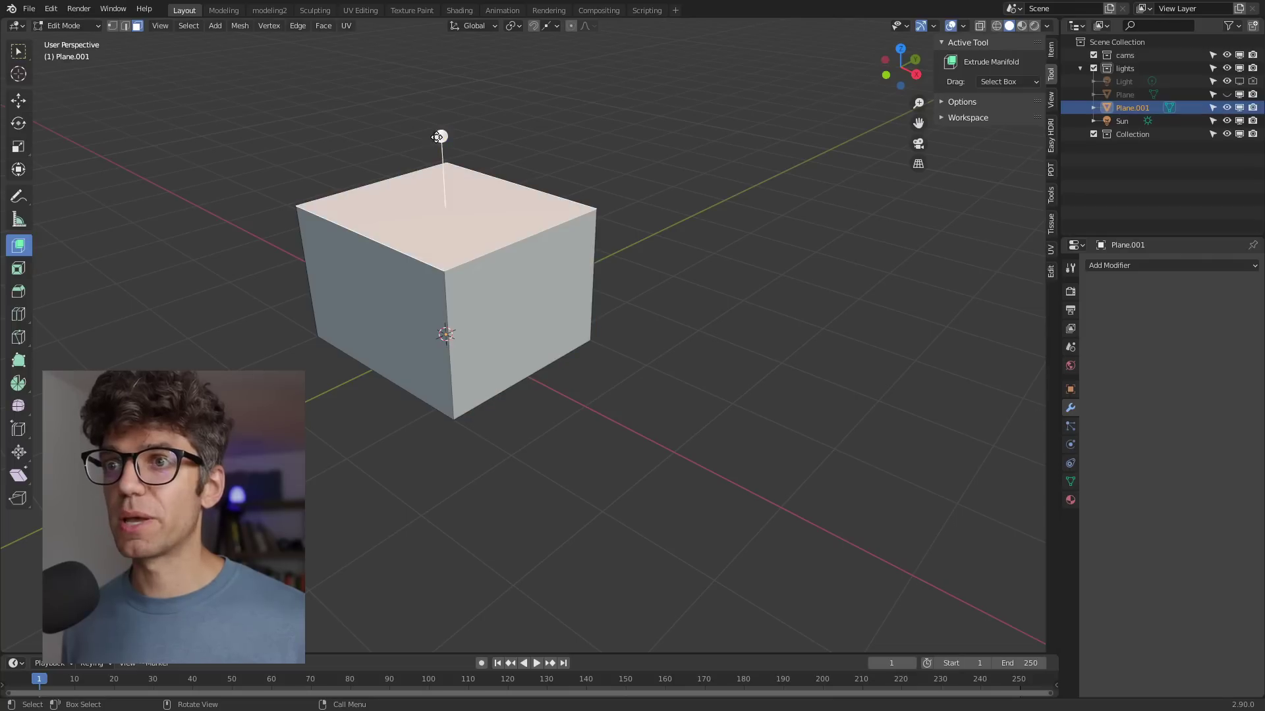
mouse_move(440, 137)
left_mouse_down()
mouse_move(454, 190)
mouse_move(452, 118)
mouse_move(457, 140)
left_mouse_up()
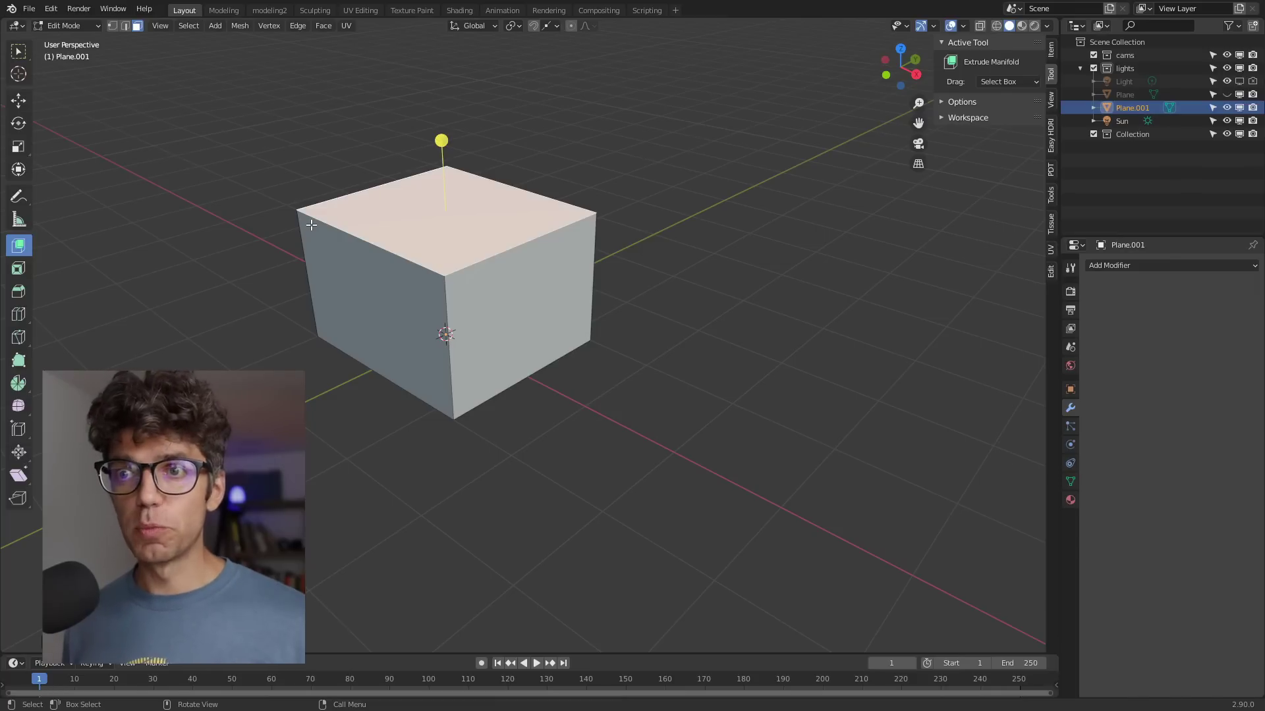
Add centred vertical and horizontal loop cuts, then select the upper-left front face.
key("ctrl+r")
left_click(366, 264)
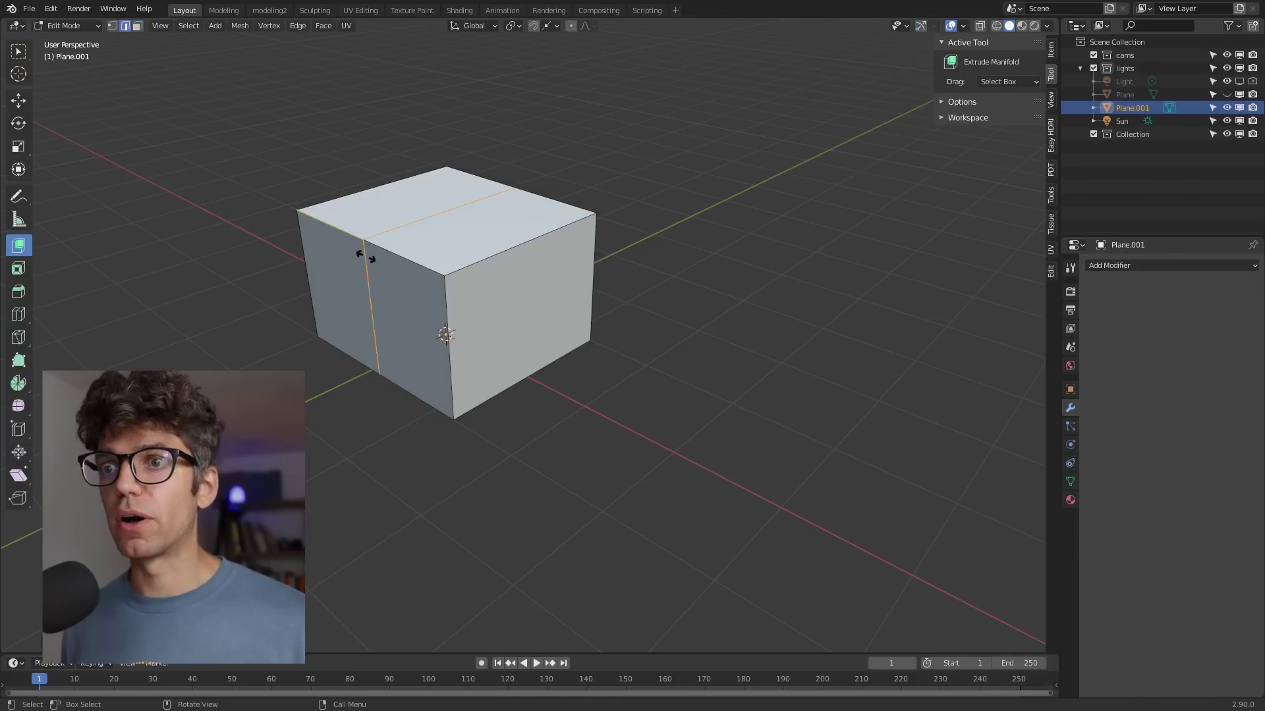
right_click(427, 313)
key("ctrl+r")
left_click(452, 338)
right_click(455, 338)
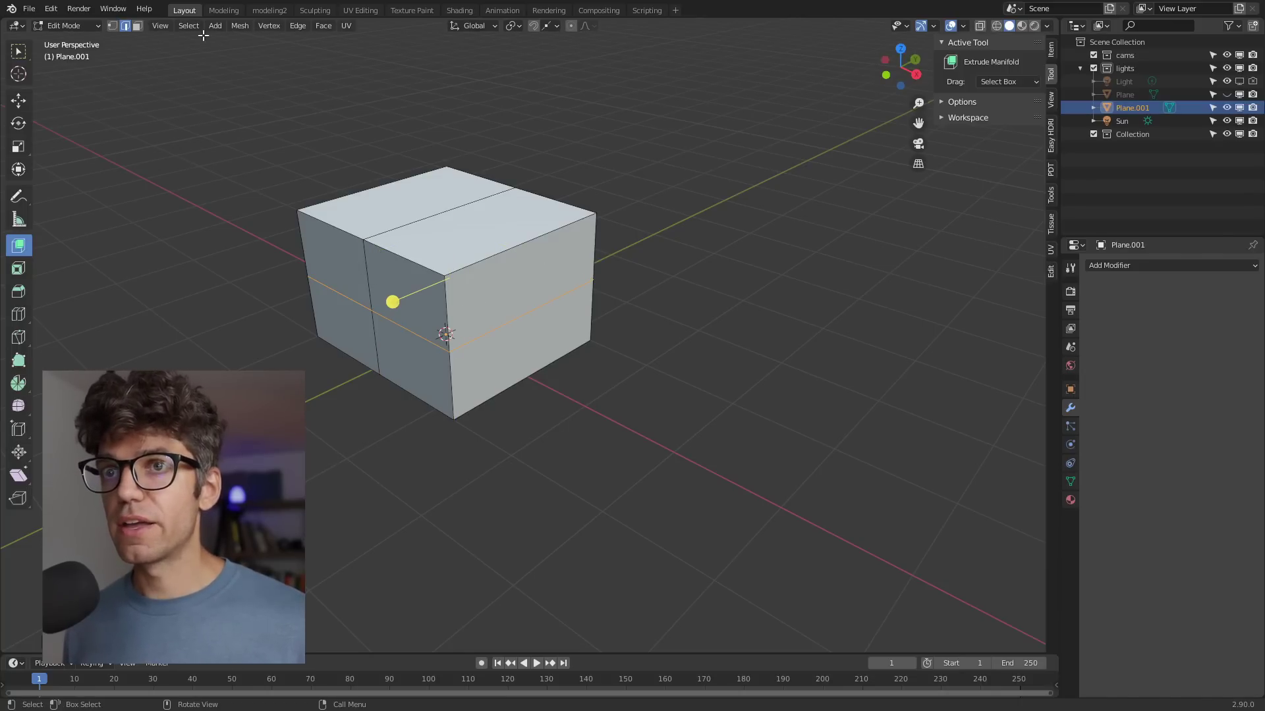
left_click(138, 28)
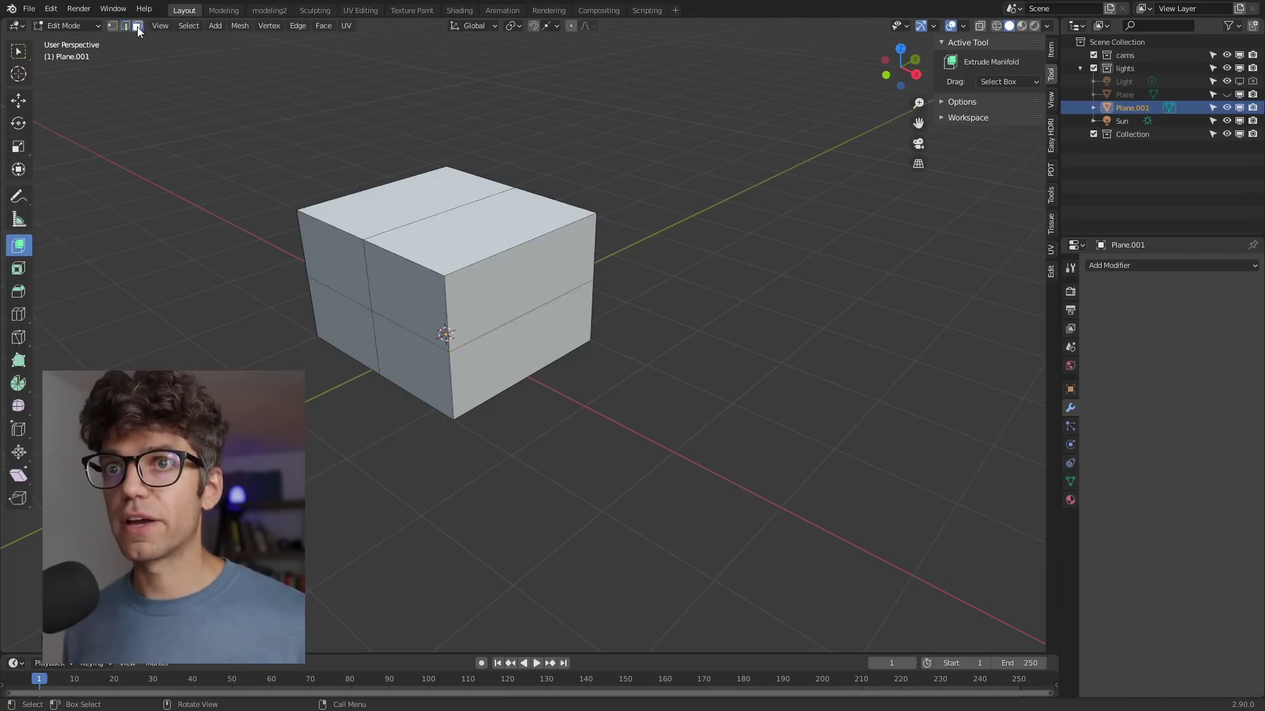
left_click(406, 293)
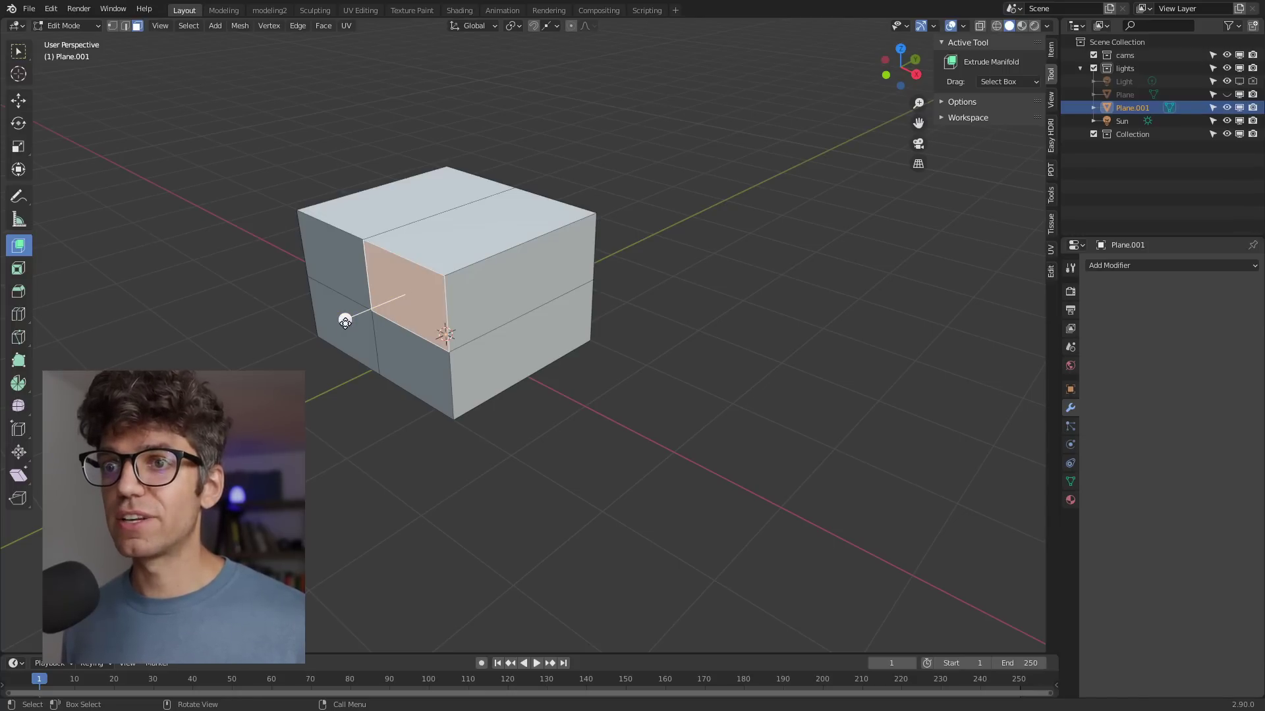
Push the upper-left face in to carve a notch and extrude the front-right face outward.
left_click_drag(345, 322, 438, 288)
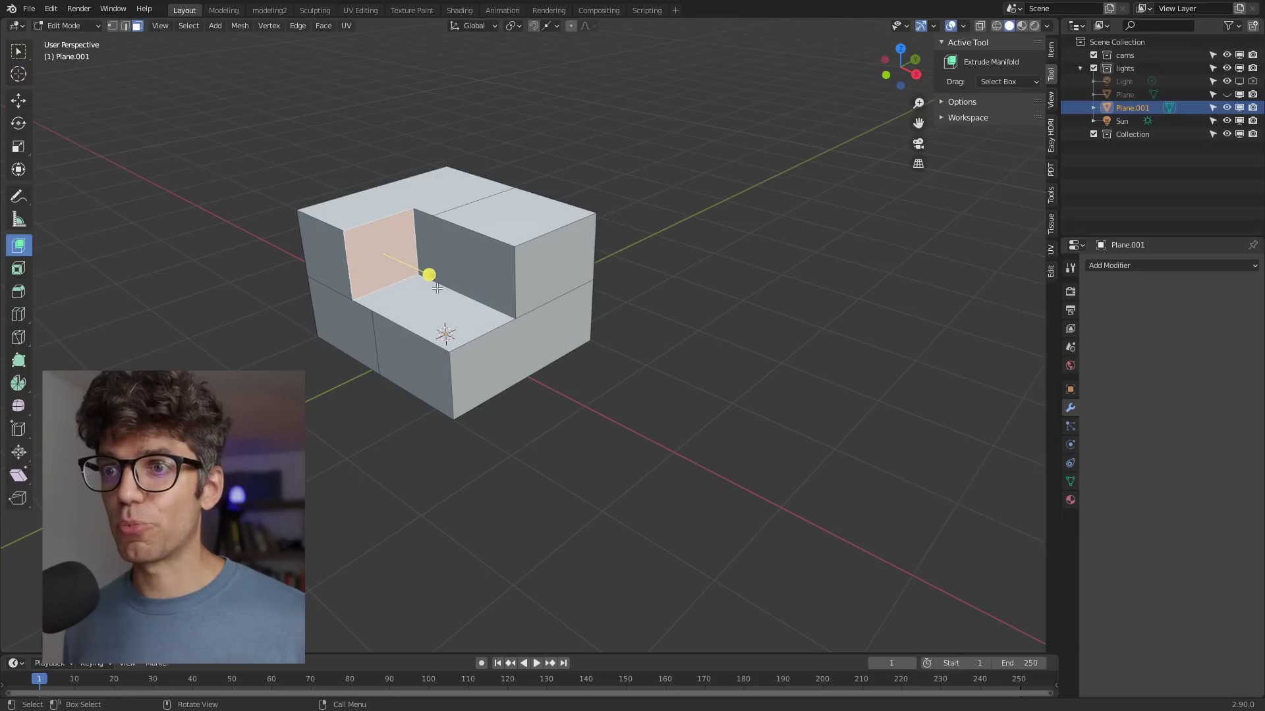
left_click(447, 321)
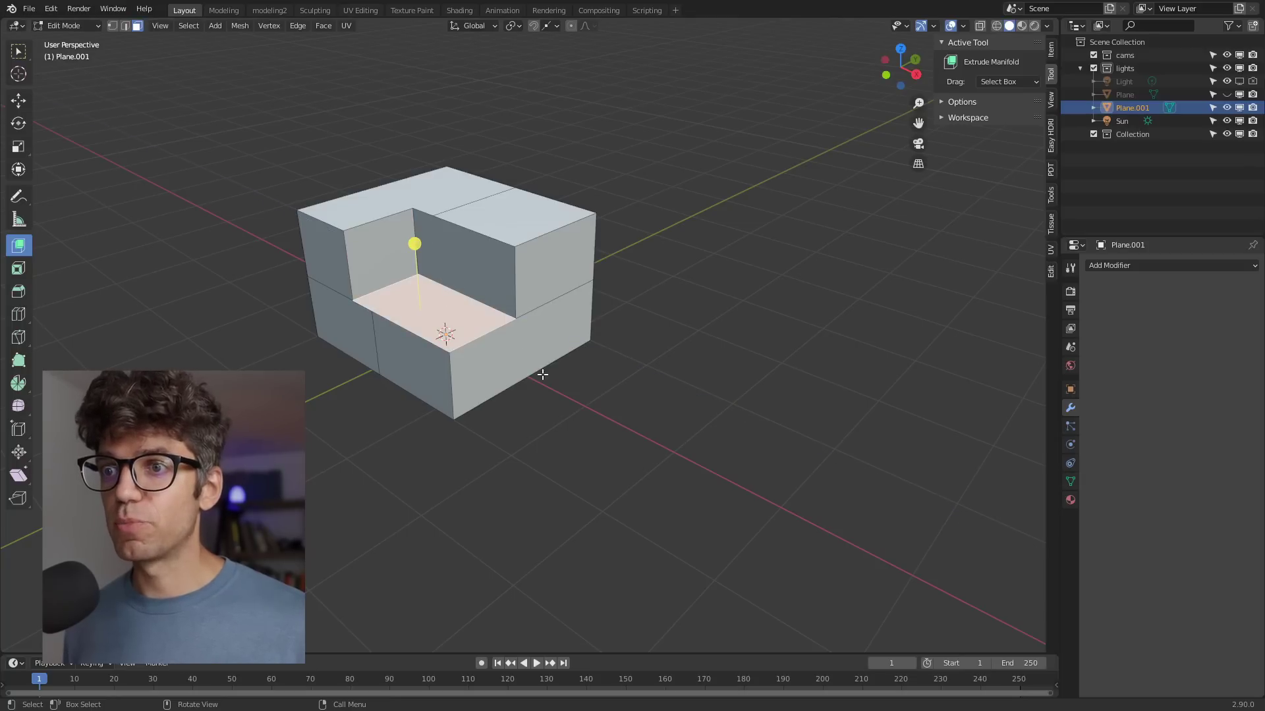
left_click(505, 343)
left_click_drag(579, 366, 604, 378)
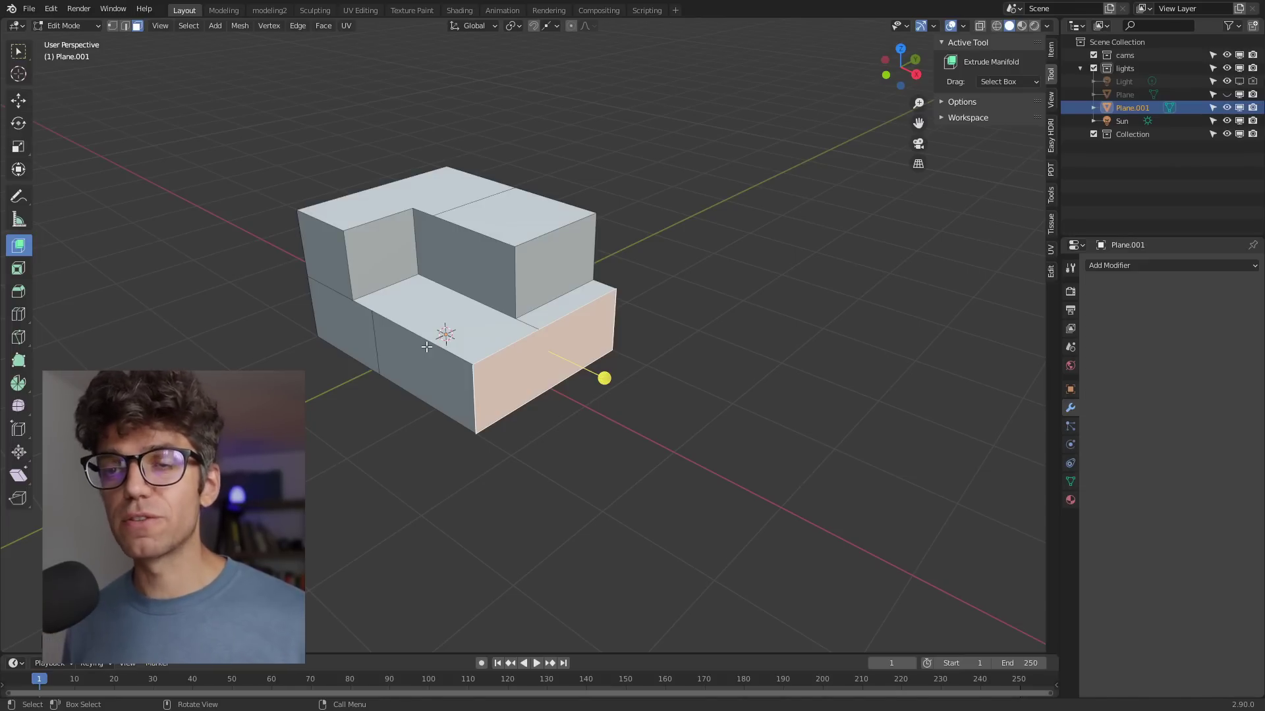
Raise the left block, push its left side in, and extend the front-right block further.
left_click(390, 196)
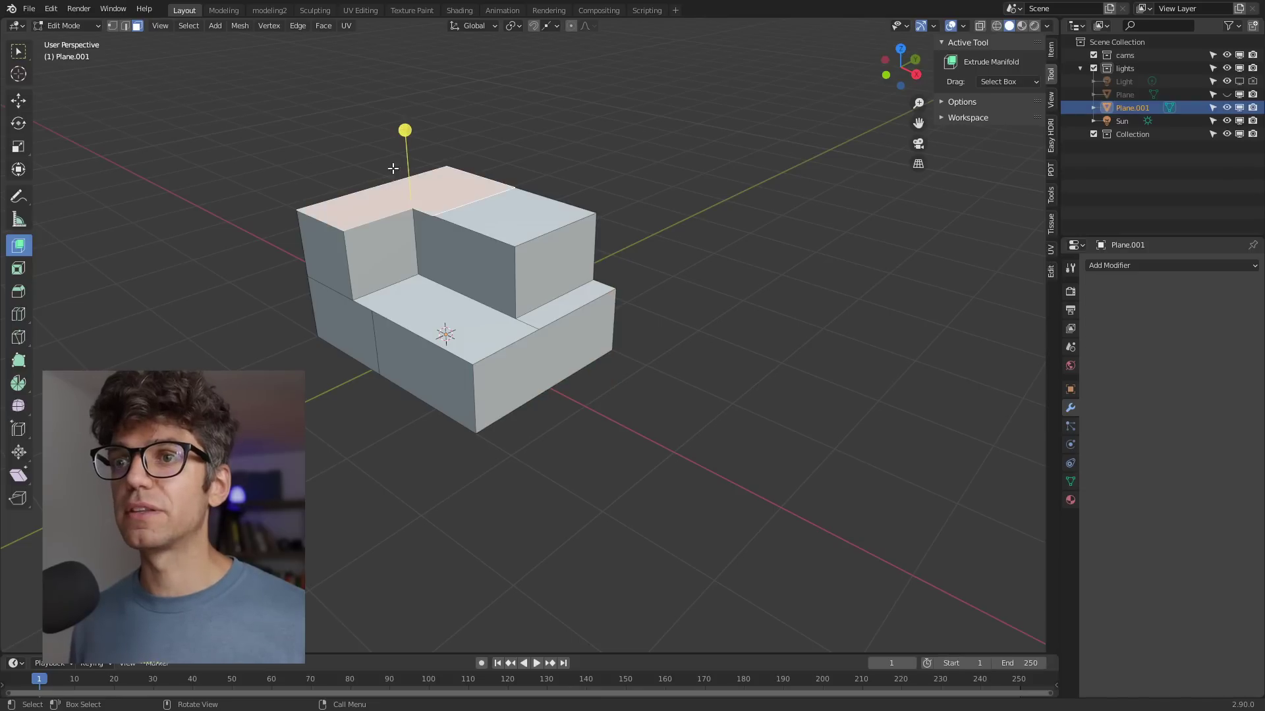
left_click_drag(403, 132, 402, 100)
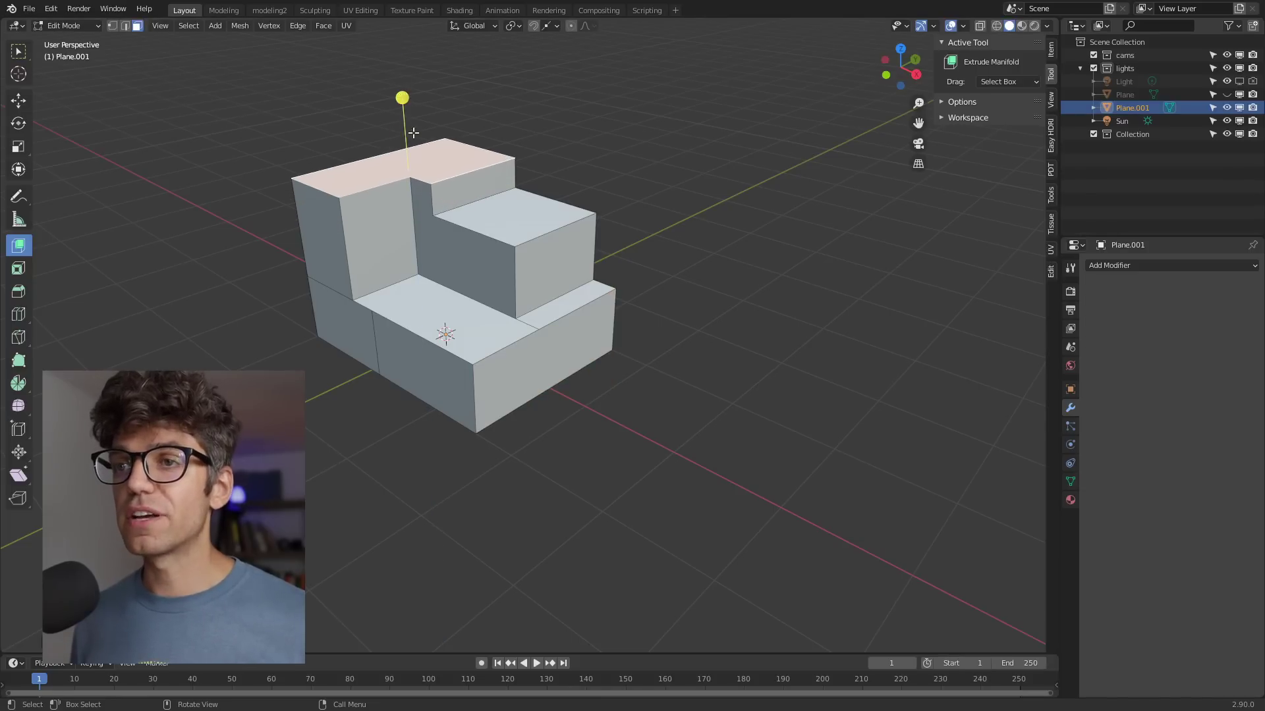
left_click(332, 246)
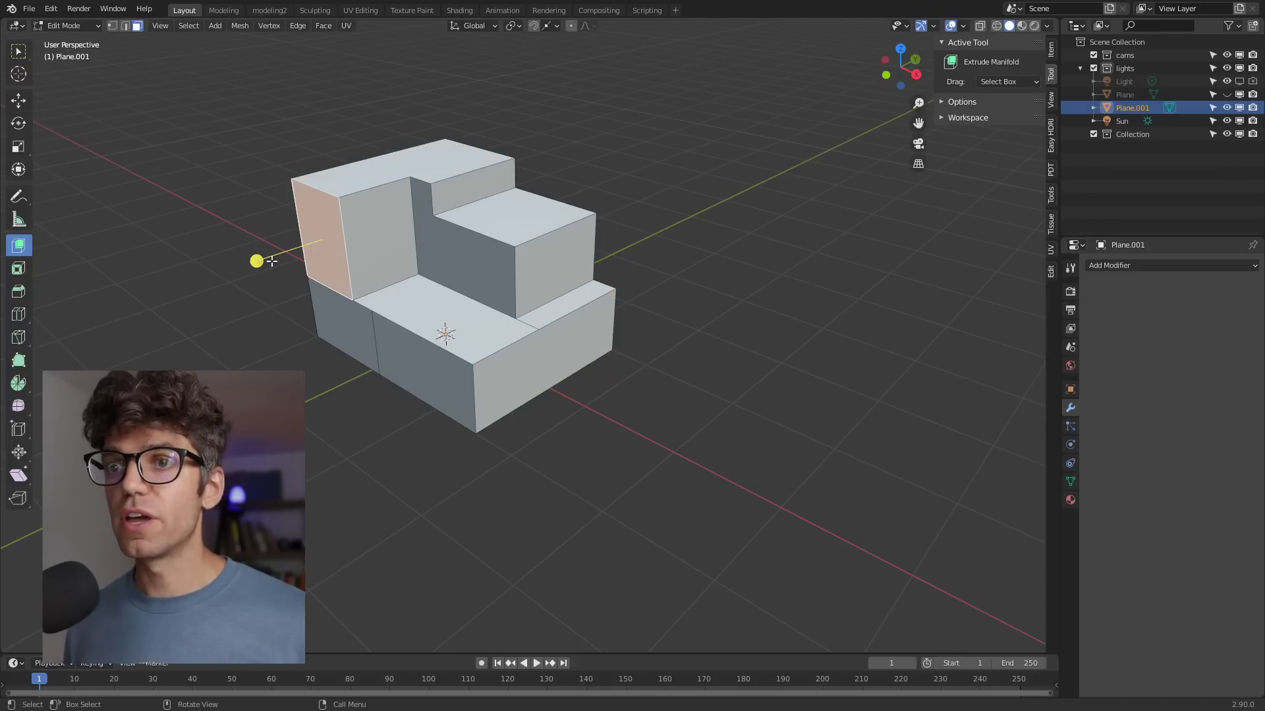
left_click_drag(257, 260, 270, 255)
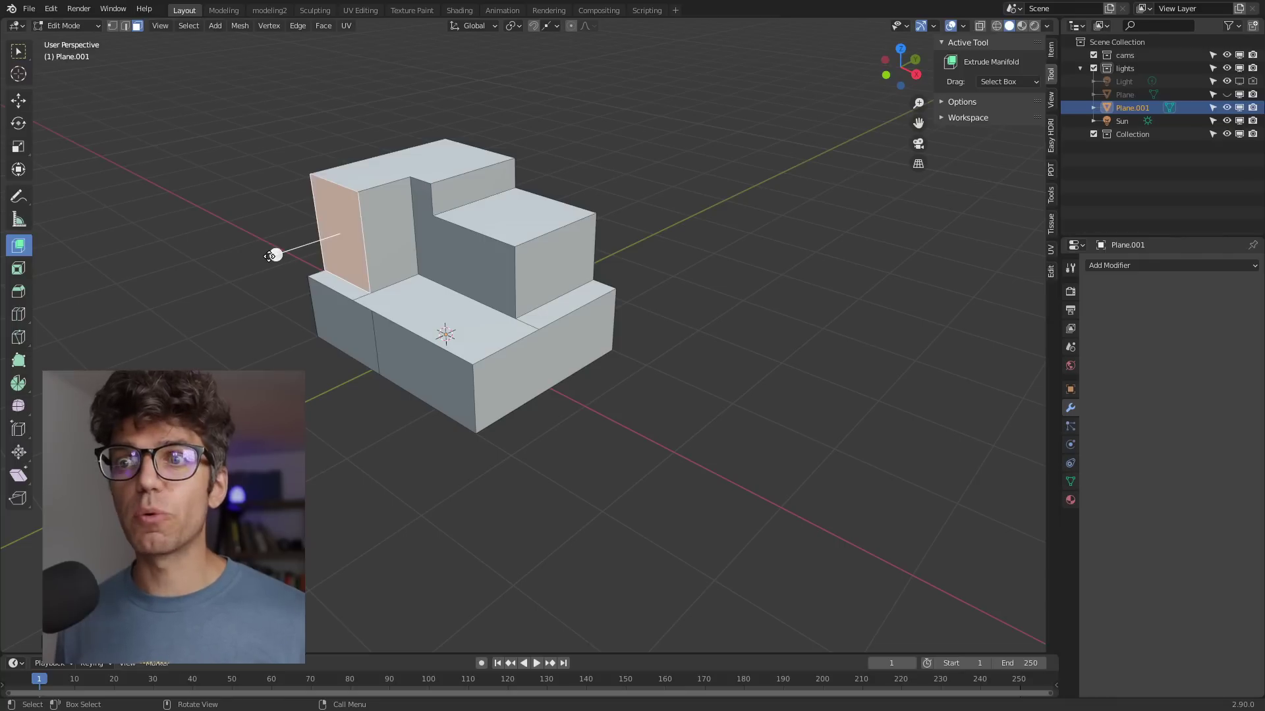
left_click(541, 346)
left_click_drag(601, 376, 621, 385)
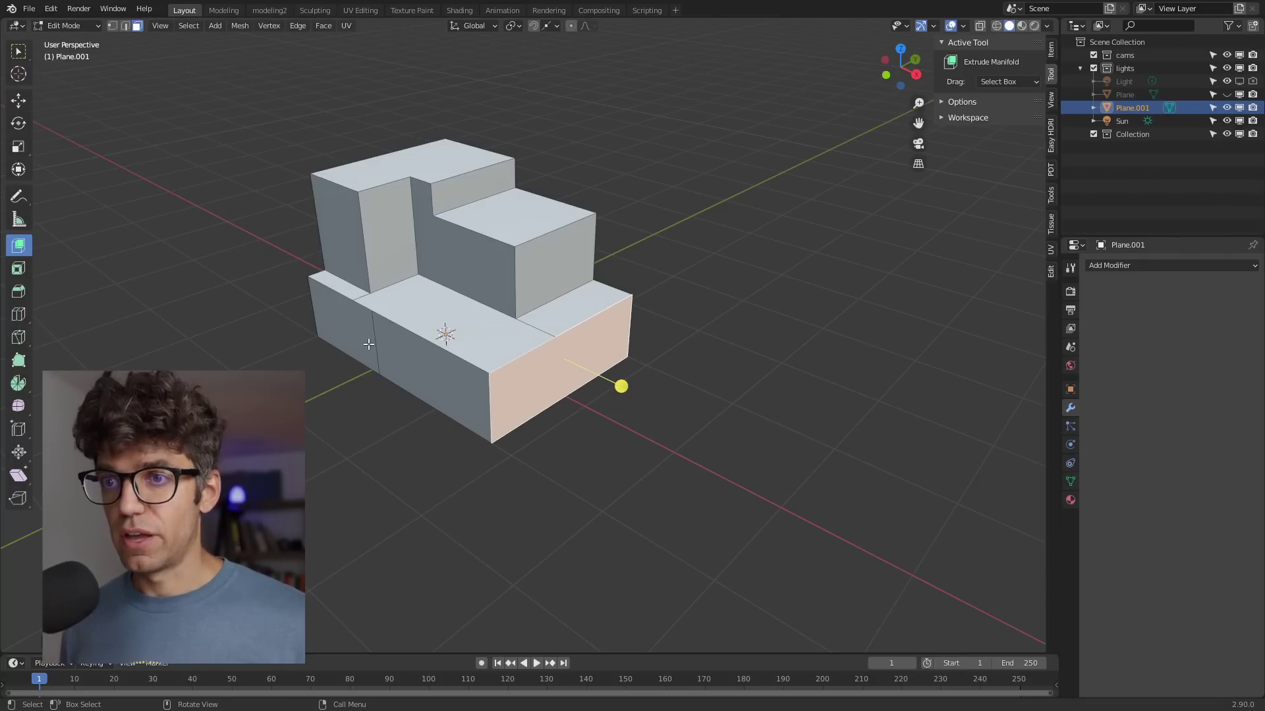
Add loop cuts across the upper block and around the tall block.
key("2")
left_click(427, 378)
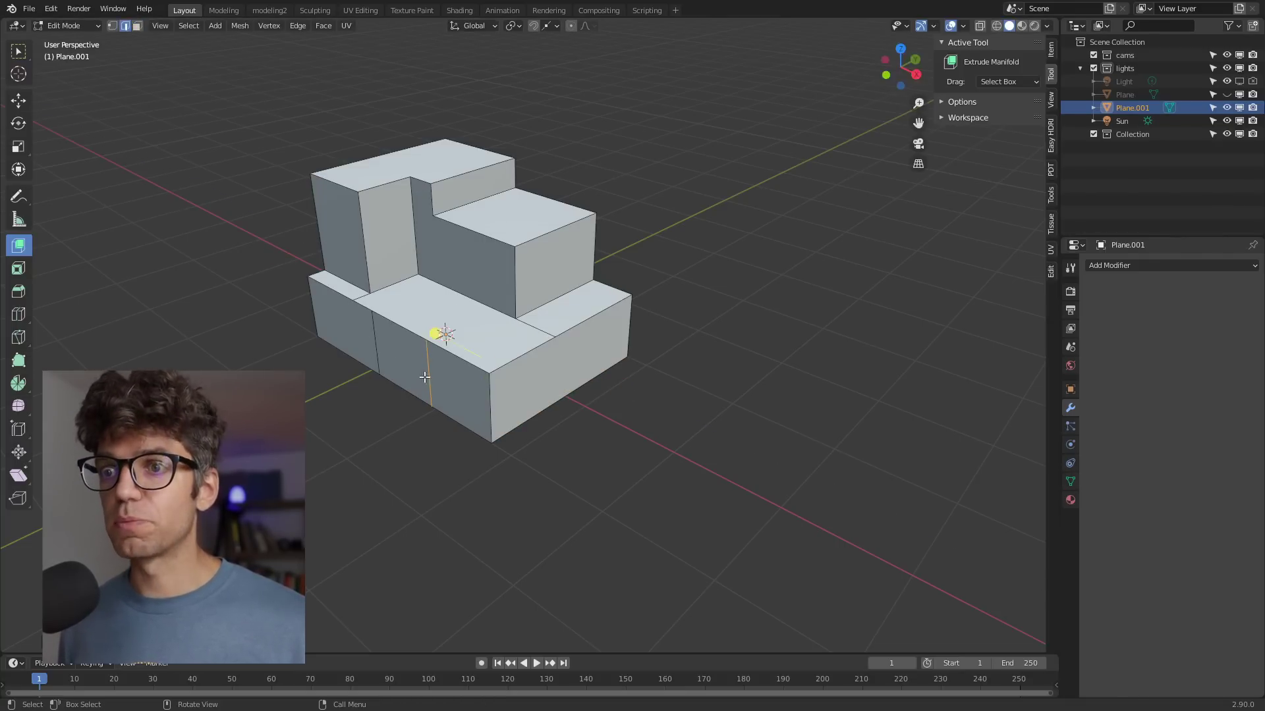
left_click(496, 224)
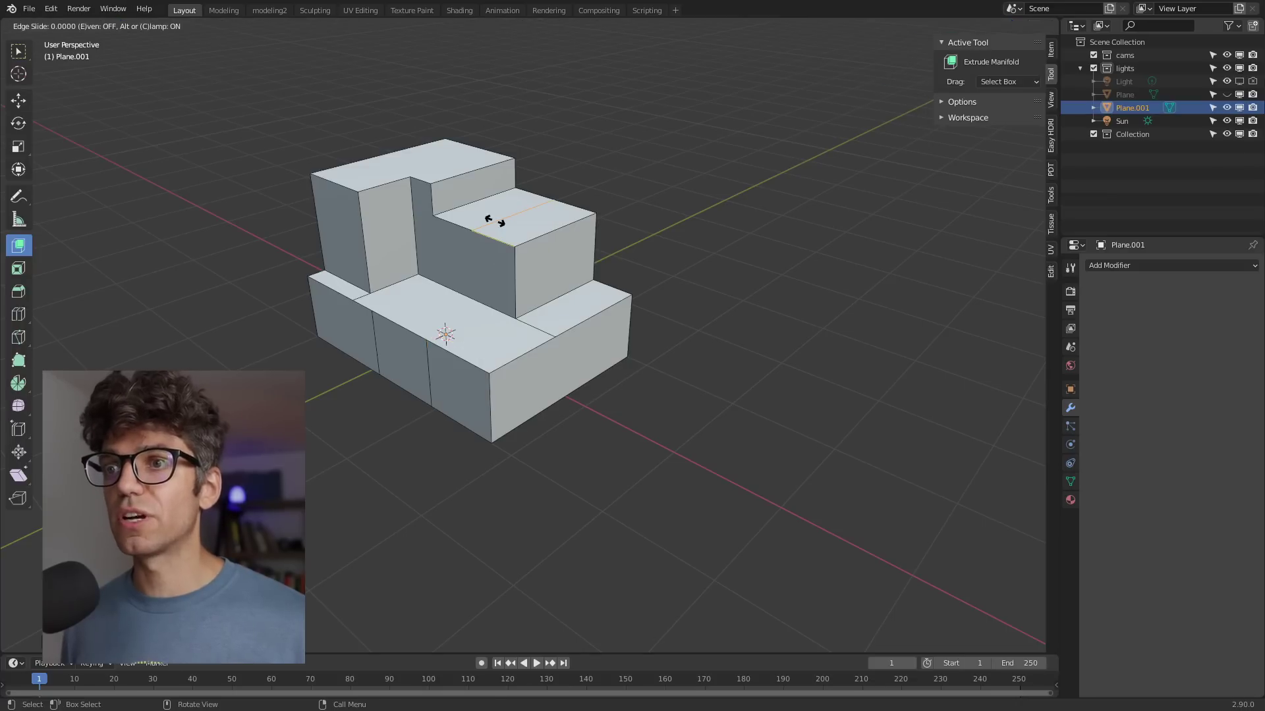
key("ctrl+r")
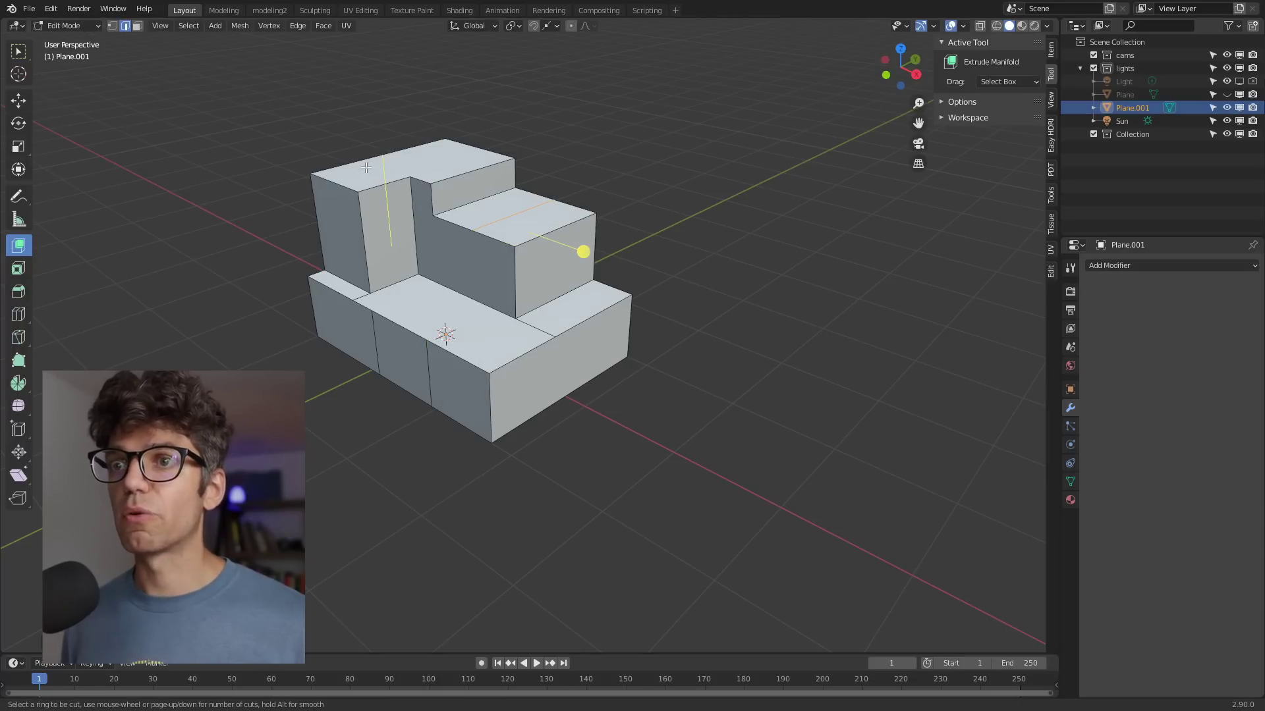
left_click(336, 209)
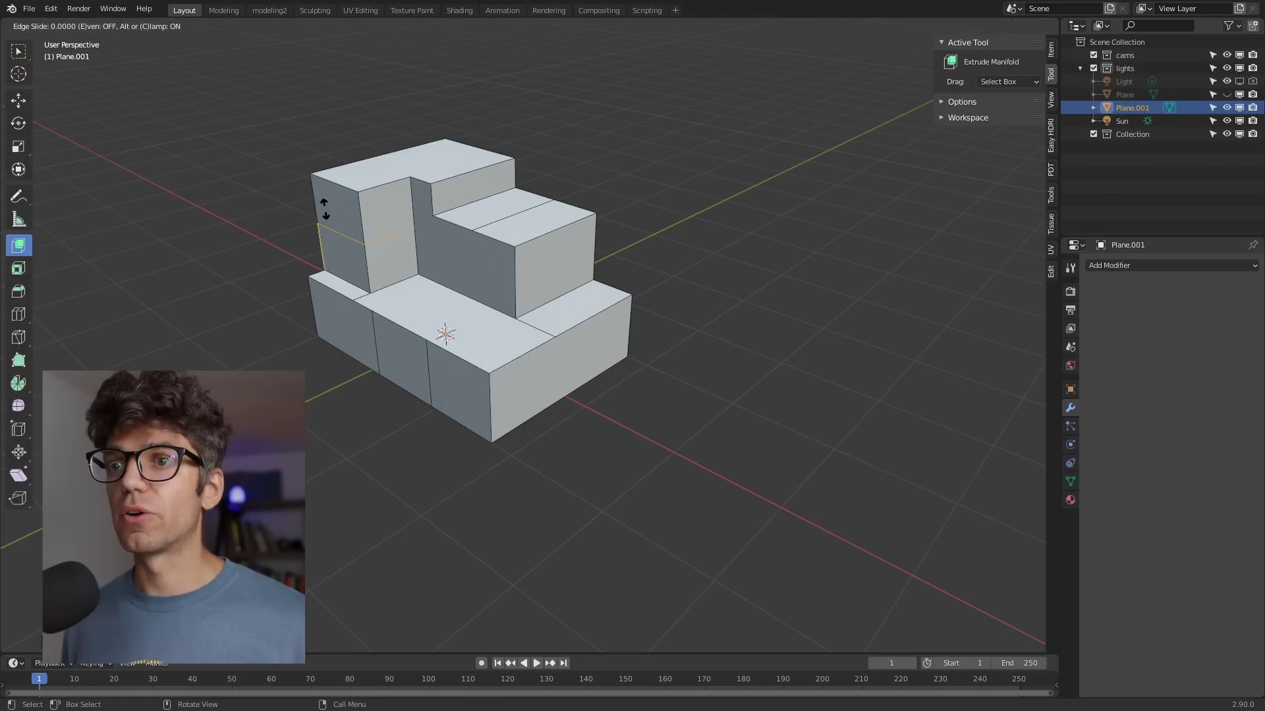
right_click(336, 211)
key("ctrl+r")
middle_click_drag(352, 288, 548, 277)
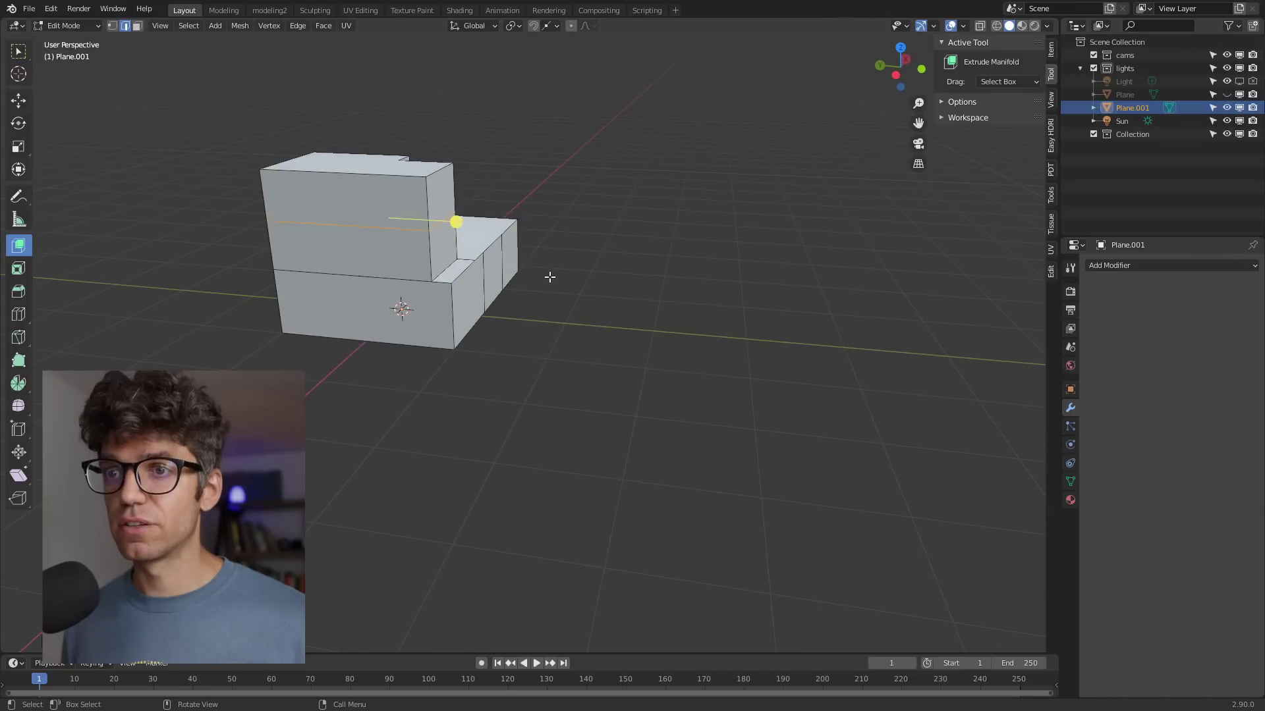
left_click(341, 207)
left_click(340, 207)
middle_click_drag(348, 290, 372, 260)
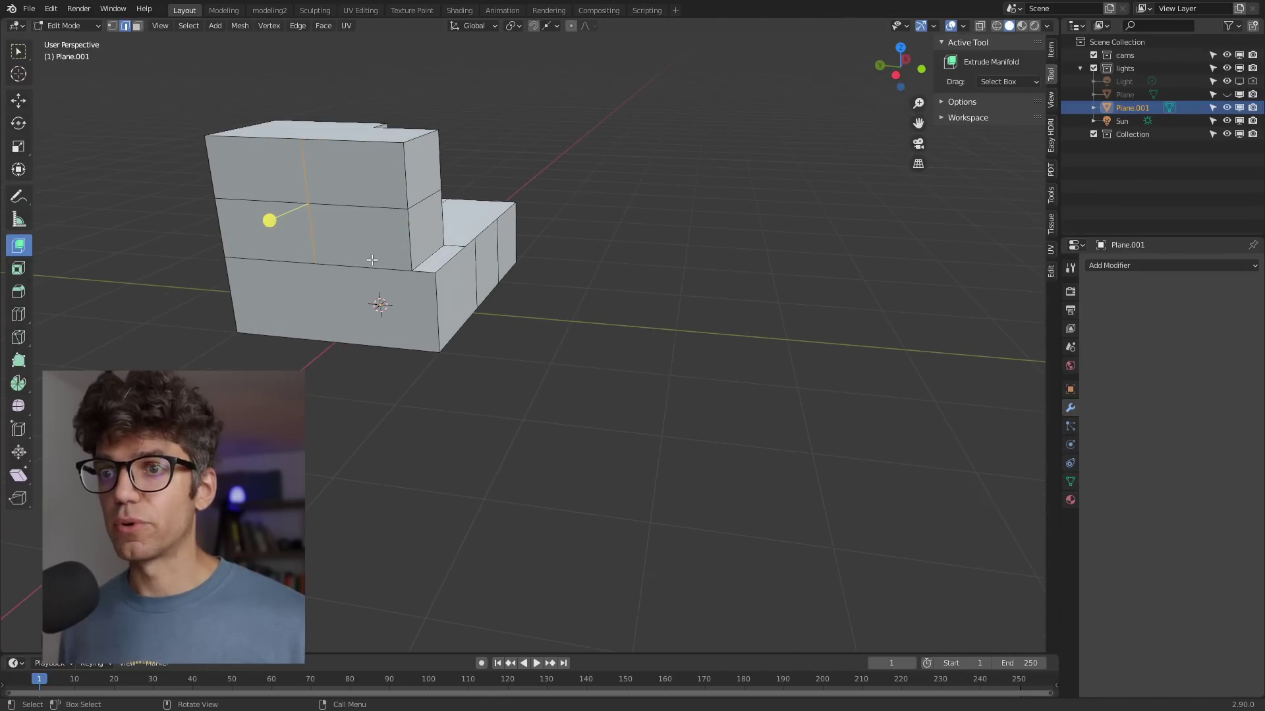
Extrude the lower front face outward into a wider base platform.
left_click(138, 26)
left_click(342, 332)
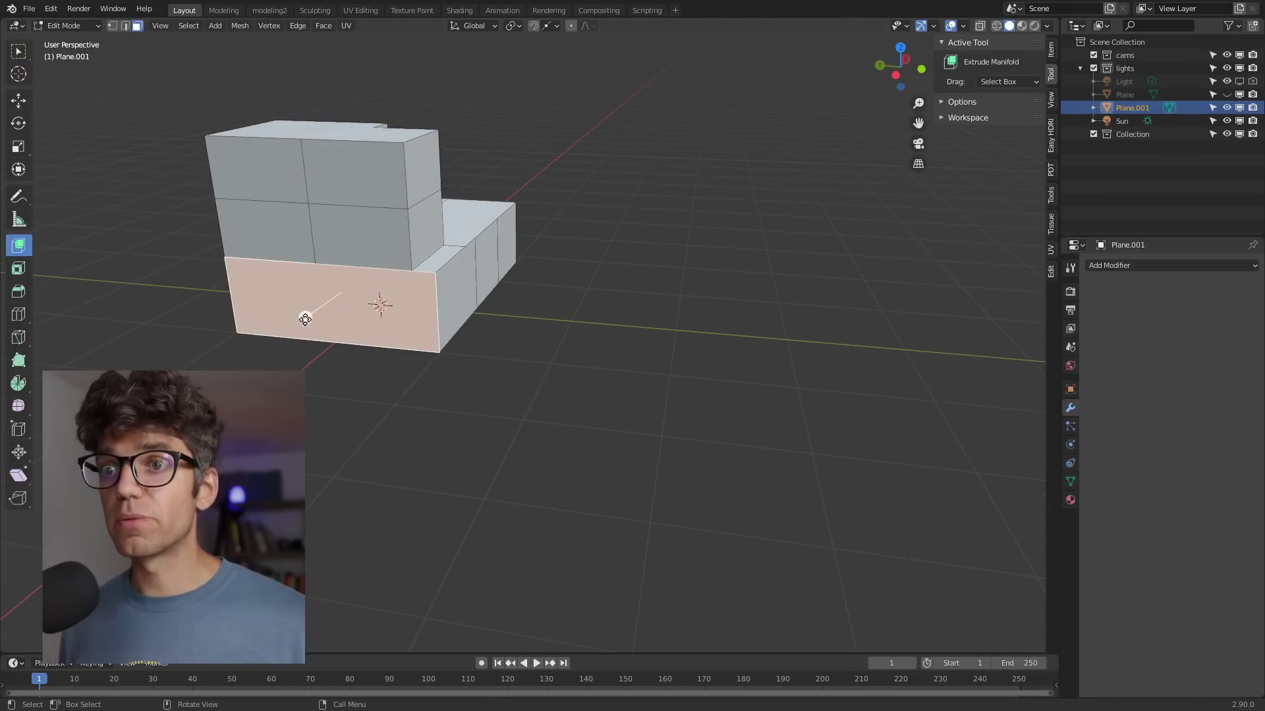
left_click_drag(307, 314, 329, 333)
middle_click_drag(455, 290, 527, 264)
Push the upper-right block's lower front face inward to form a stair step.
left_click(535, 264)
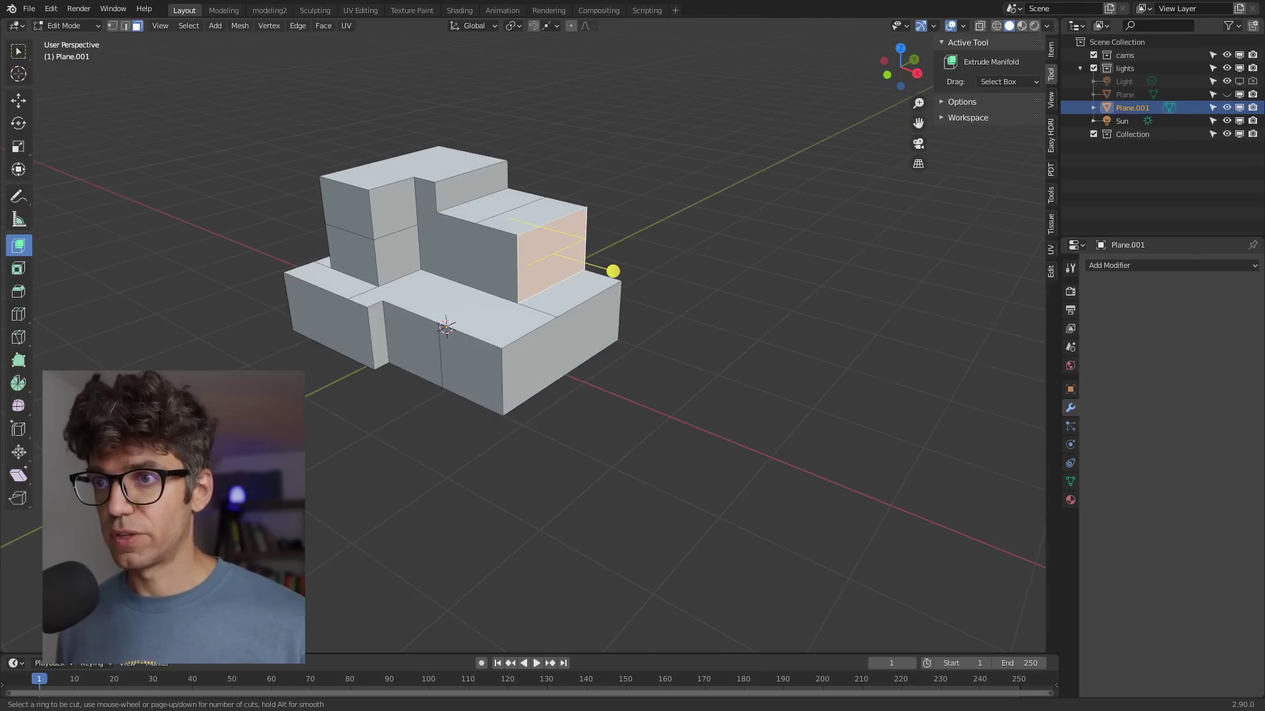
key("2")
left_click(554, 266)
left_click(527, 244)
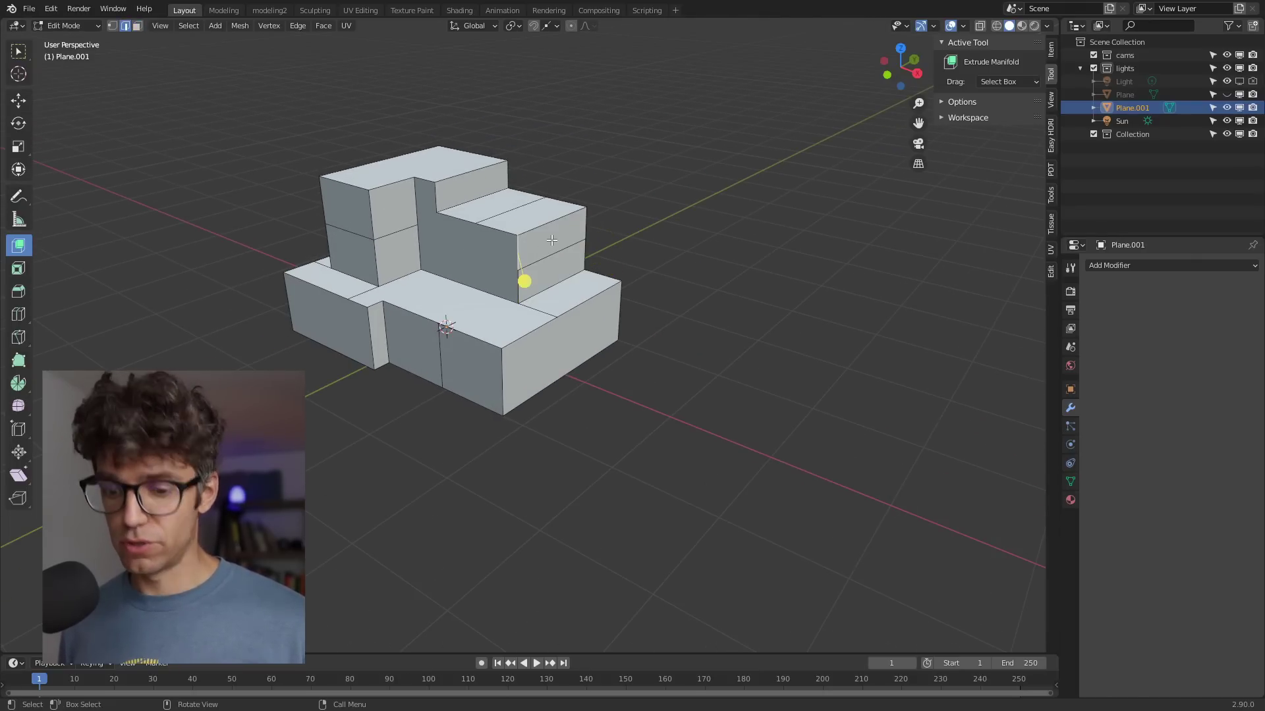
key("3")
left_click(553, 238)
left_click_drag(611, 252, 503, 201)
left_click(445, 164)
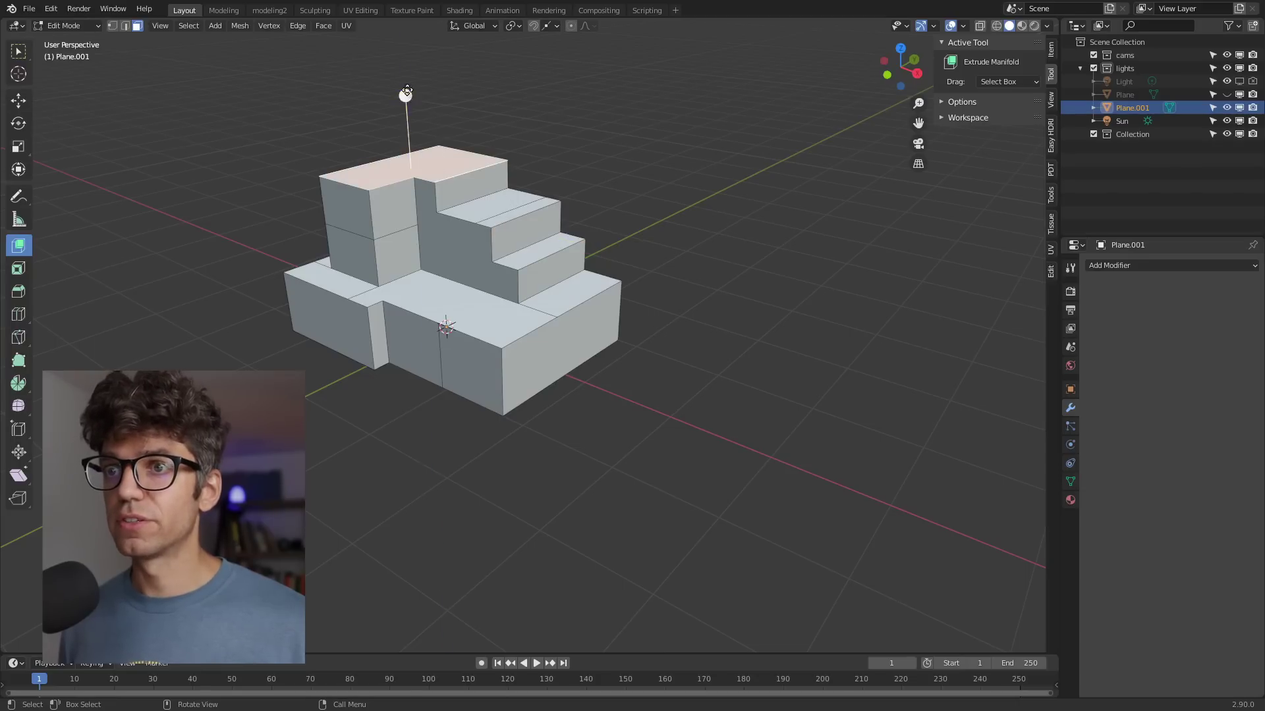
Extrude the tall block's top face higher and push the L-shaped recessed face back.
left_click_drag(404, 98, 404, 56)
left_click(468, 266)
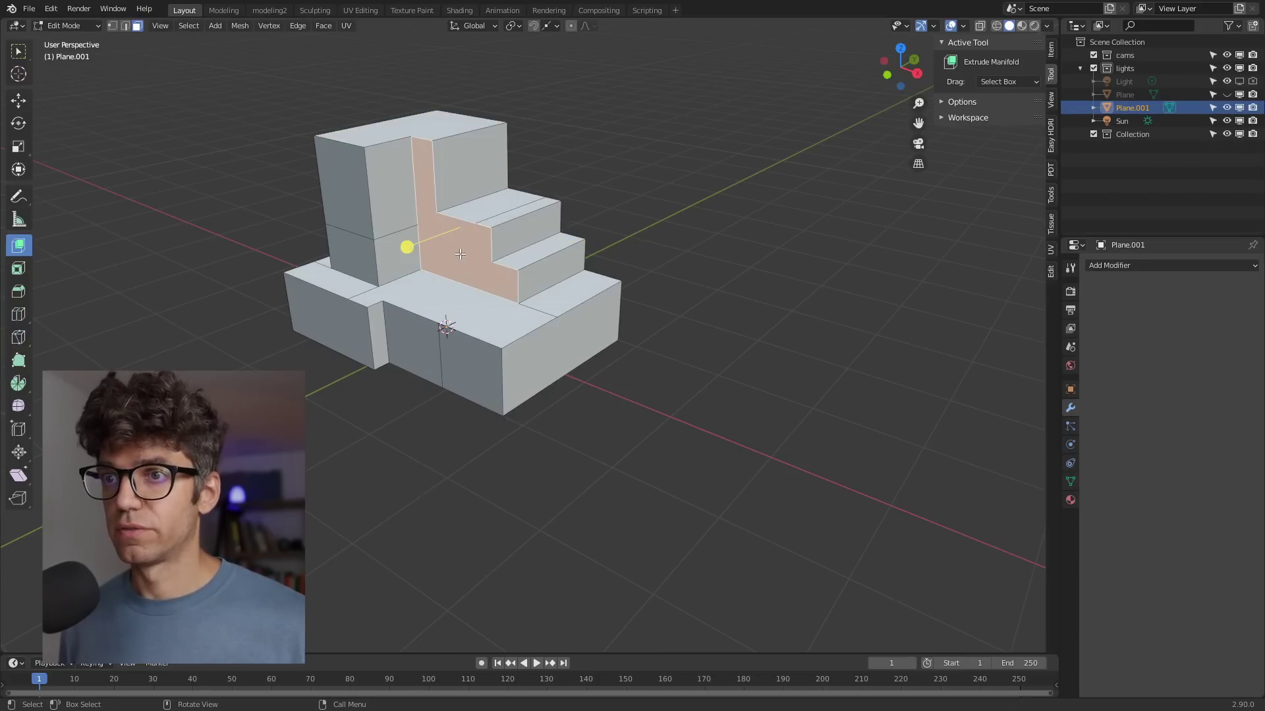
left_click_drag(407, 248, 418, 241)
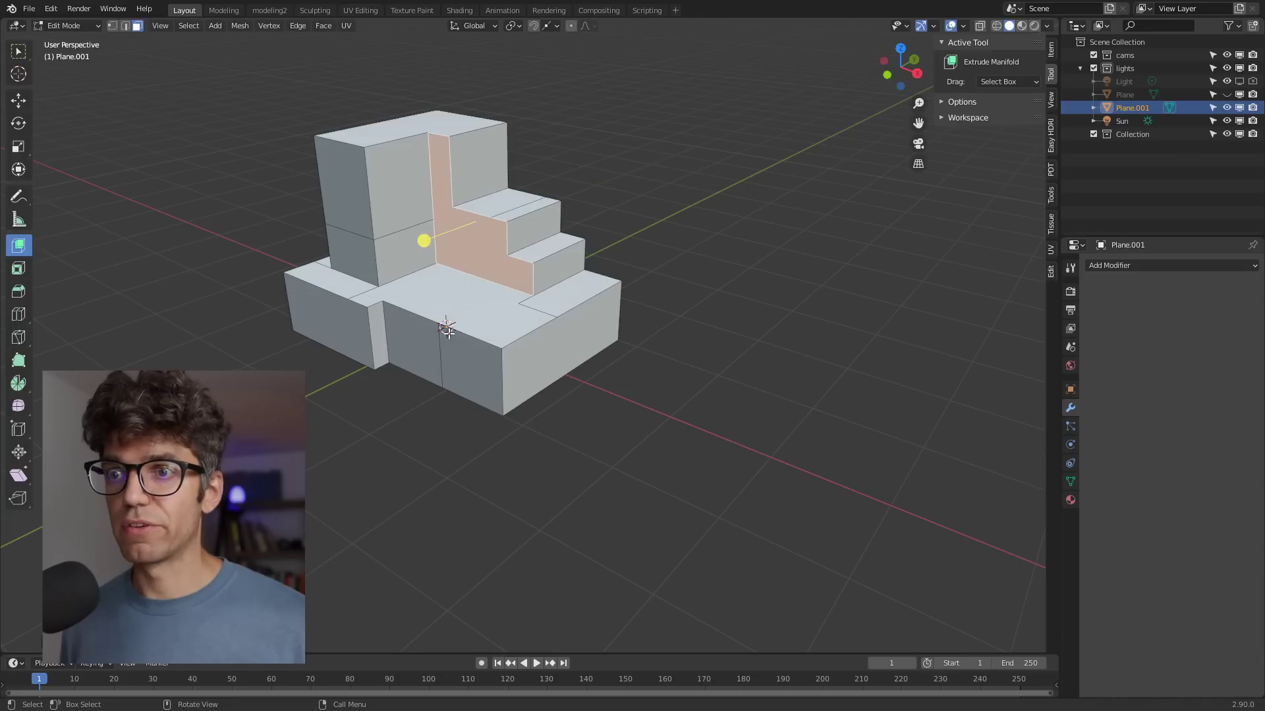
Check the front and top faces and orbit around the finished stepped mass.
left_click(466, 363)
left_click(542, 360)
left_click(562, 297)
left_click(544, 356)
middle_click_drag(544, 356, 757, 349)
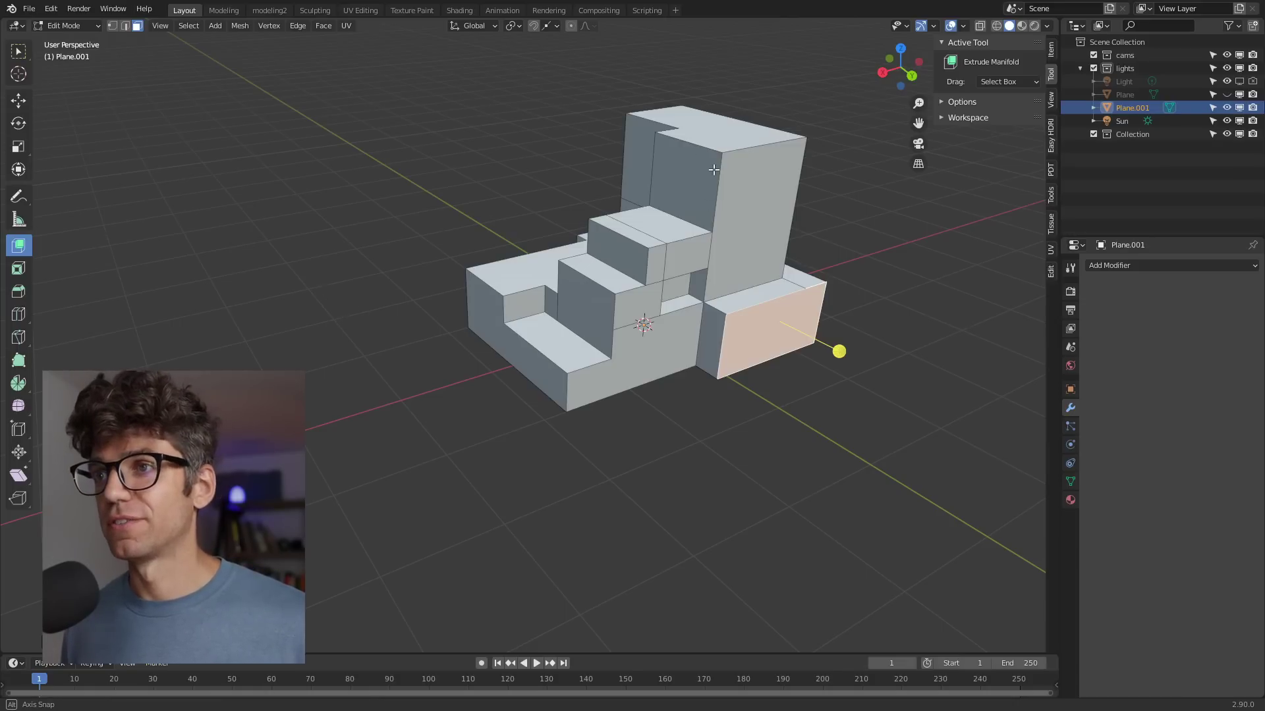
middle_click_drag(708, 169, 560, 232)
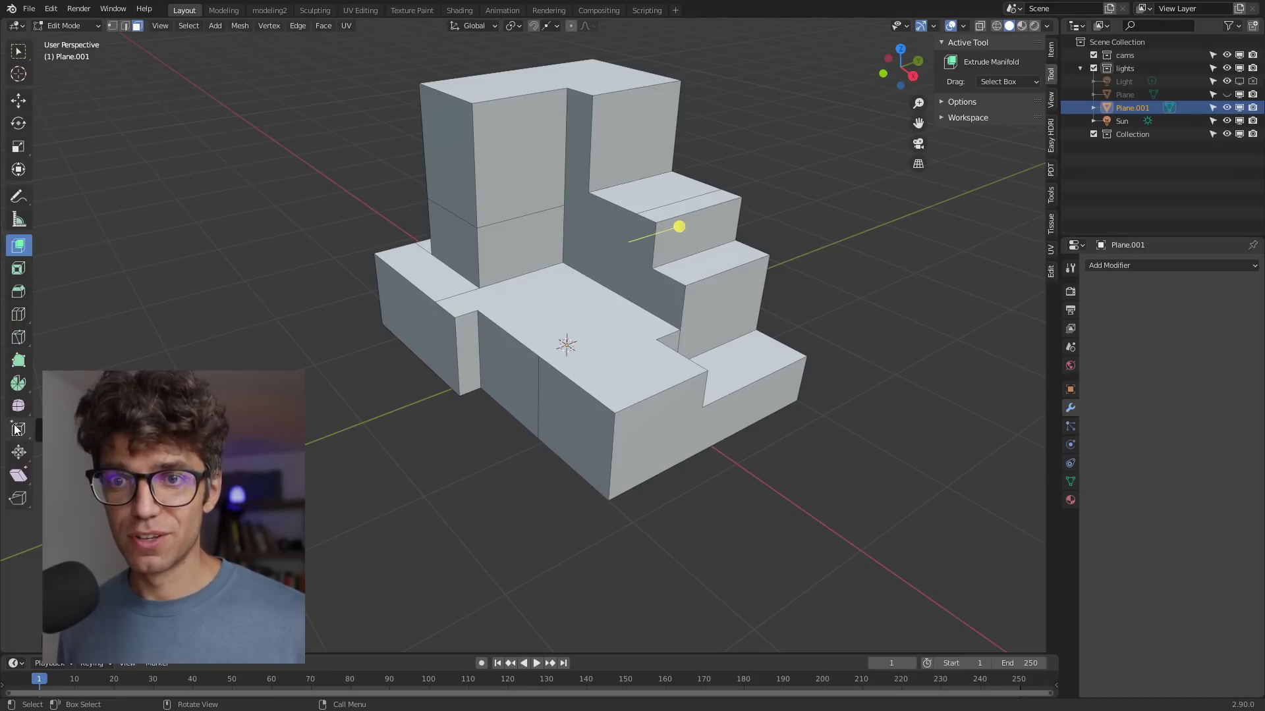
Knife an angle-constrained vertical edge down the recessed wall from the step's top edge to the floor.
left_click(18, 338)
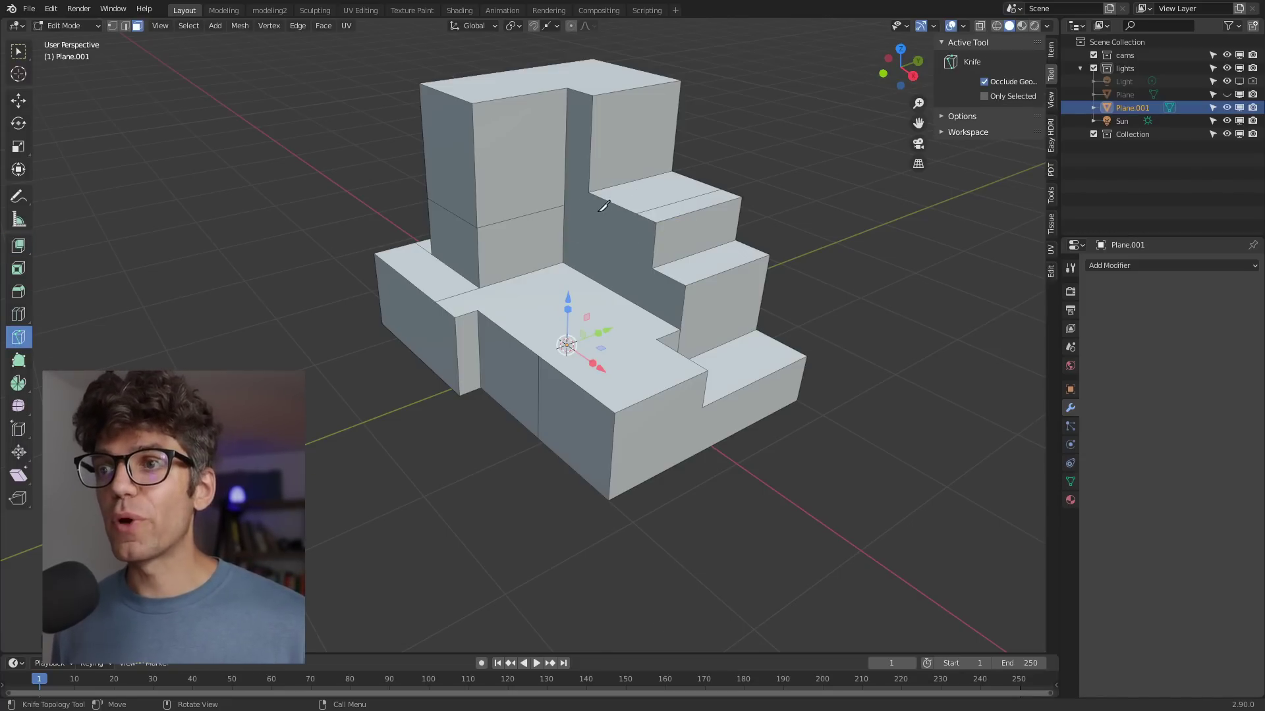
scroll(578, 205, "down", 2)
scroll(715, 172, "up", 6)
middle_click_drag(714, 172, 537, 269, "shift")
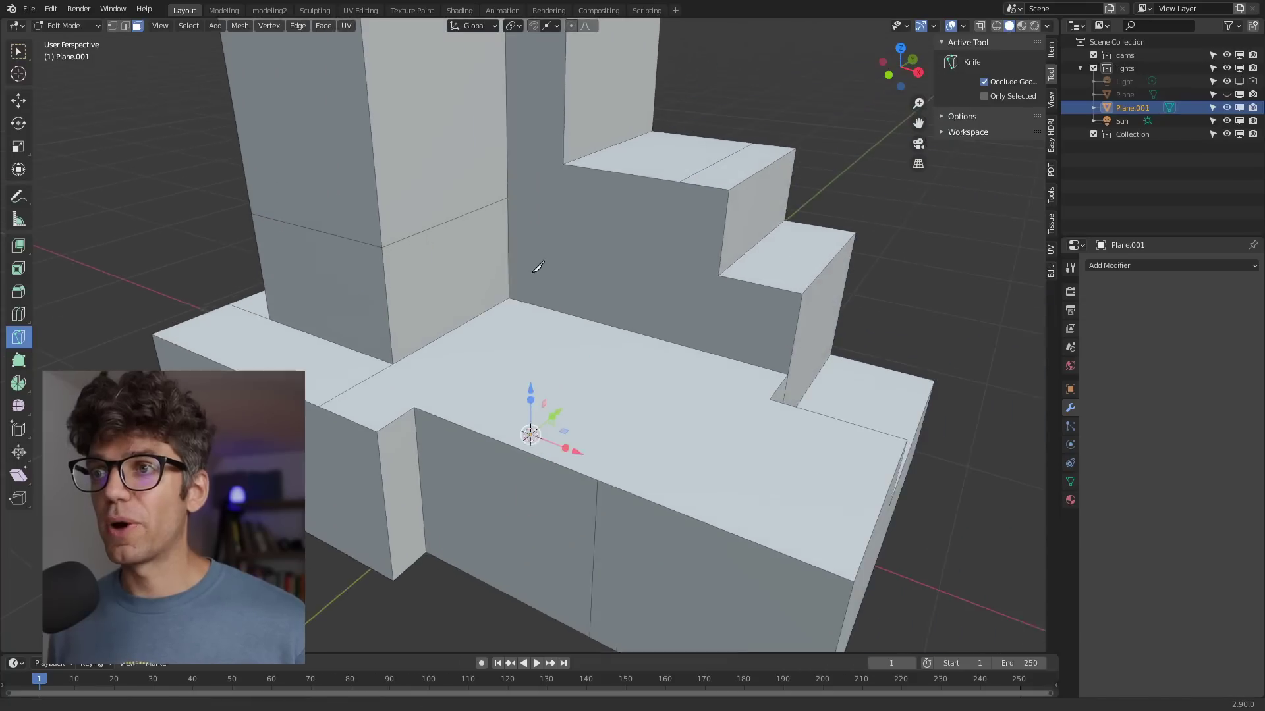
scroll(584, 192, "down", 1)
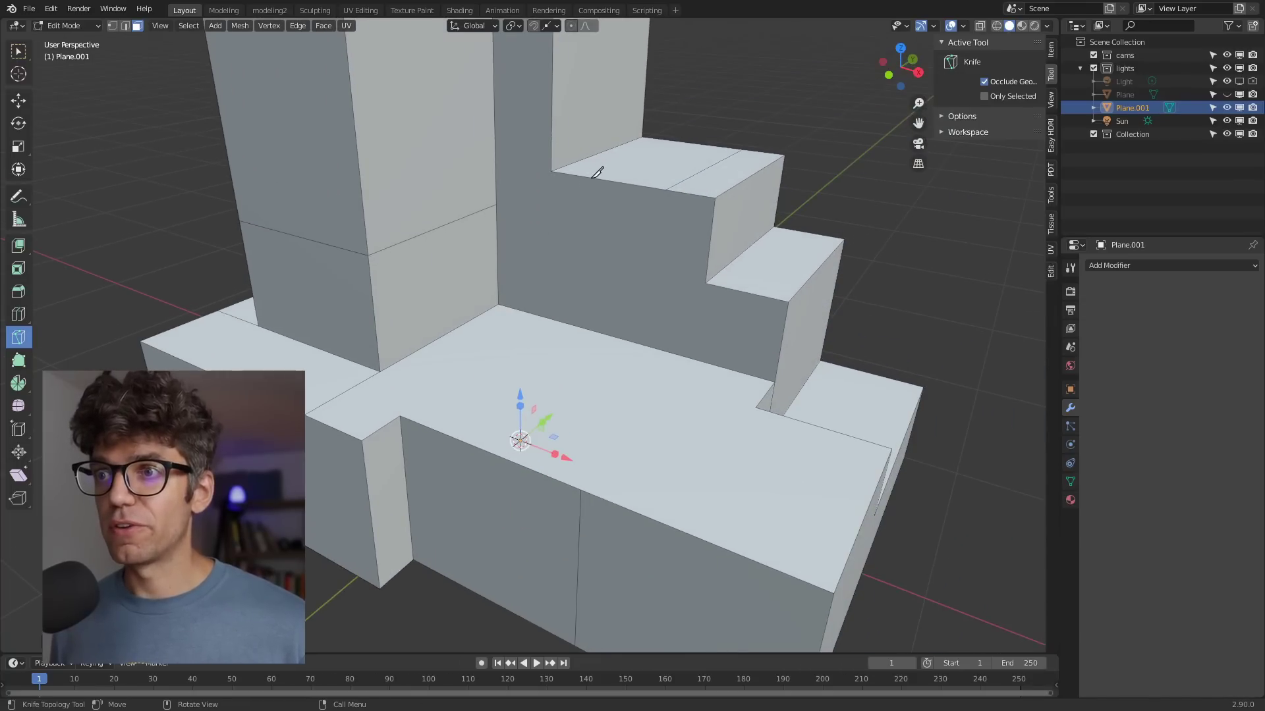
left_click(593, 182)
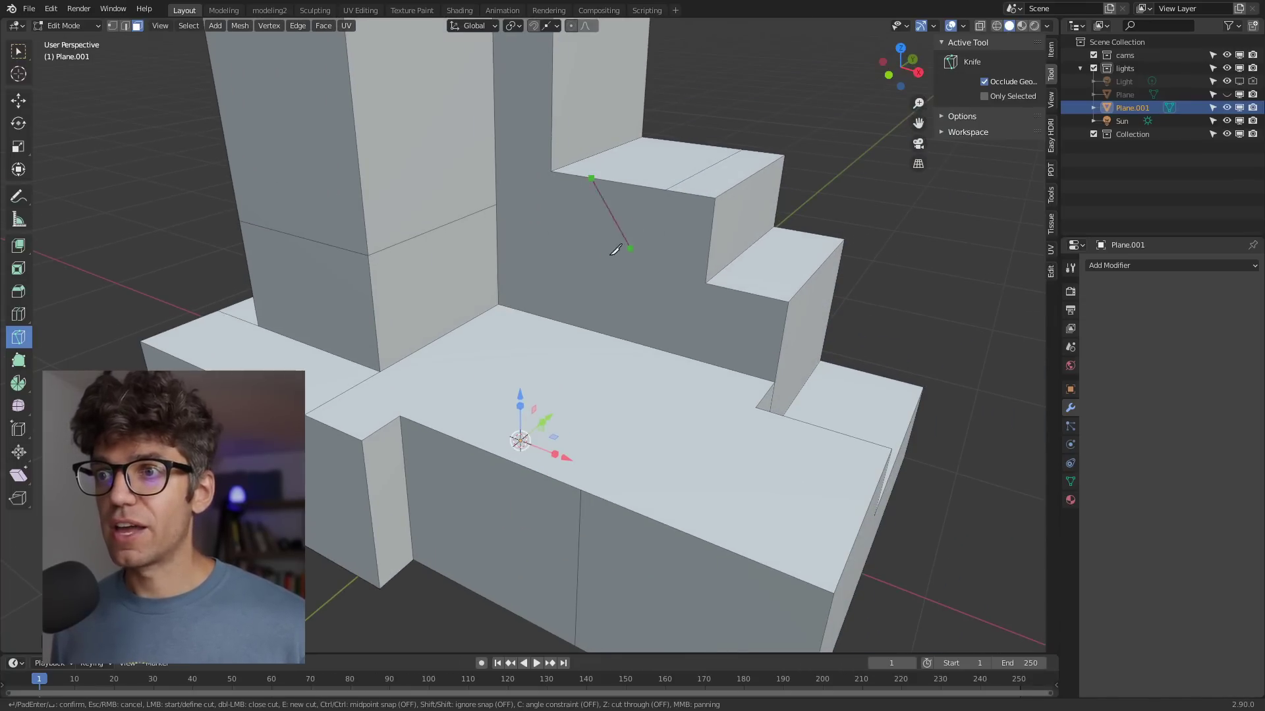
left_click(567, 323)
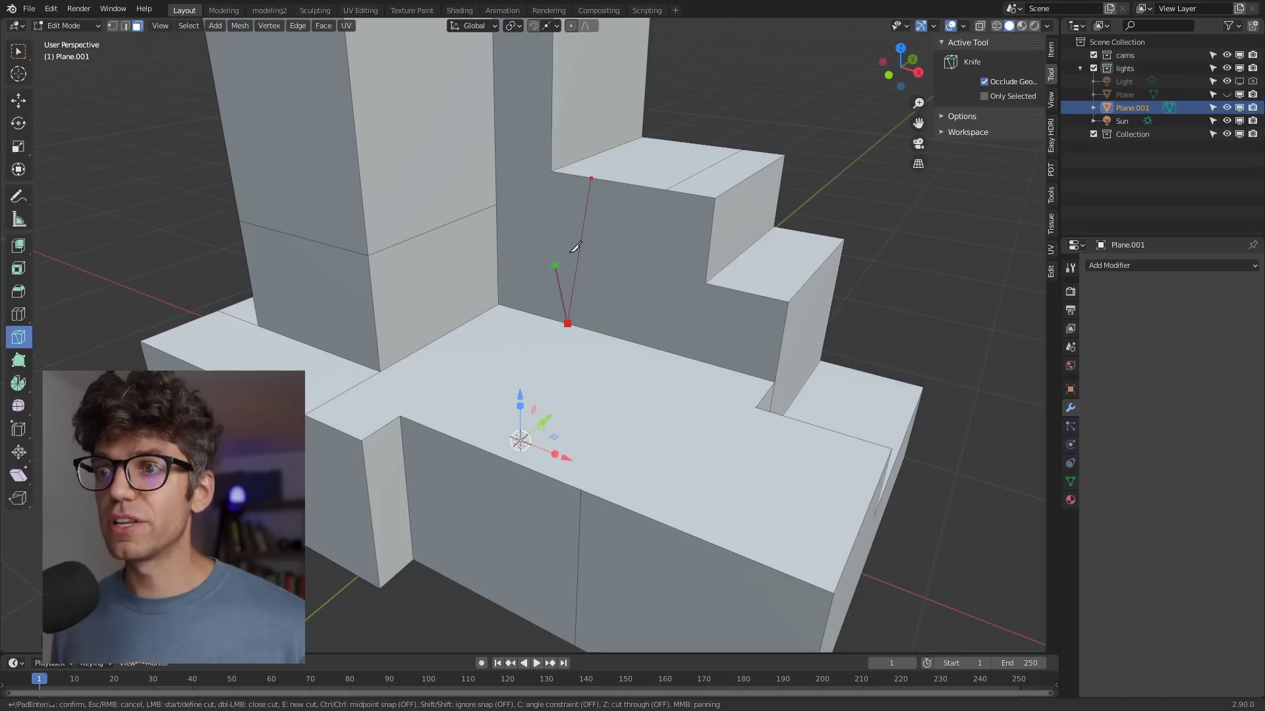
key("Escape")
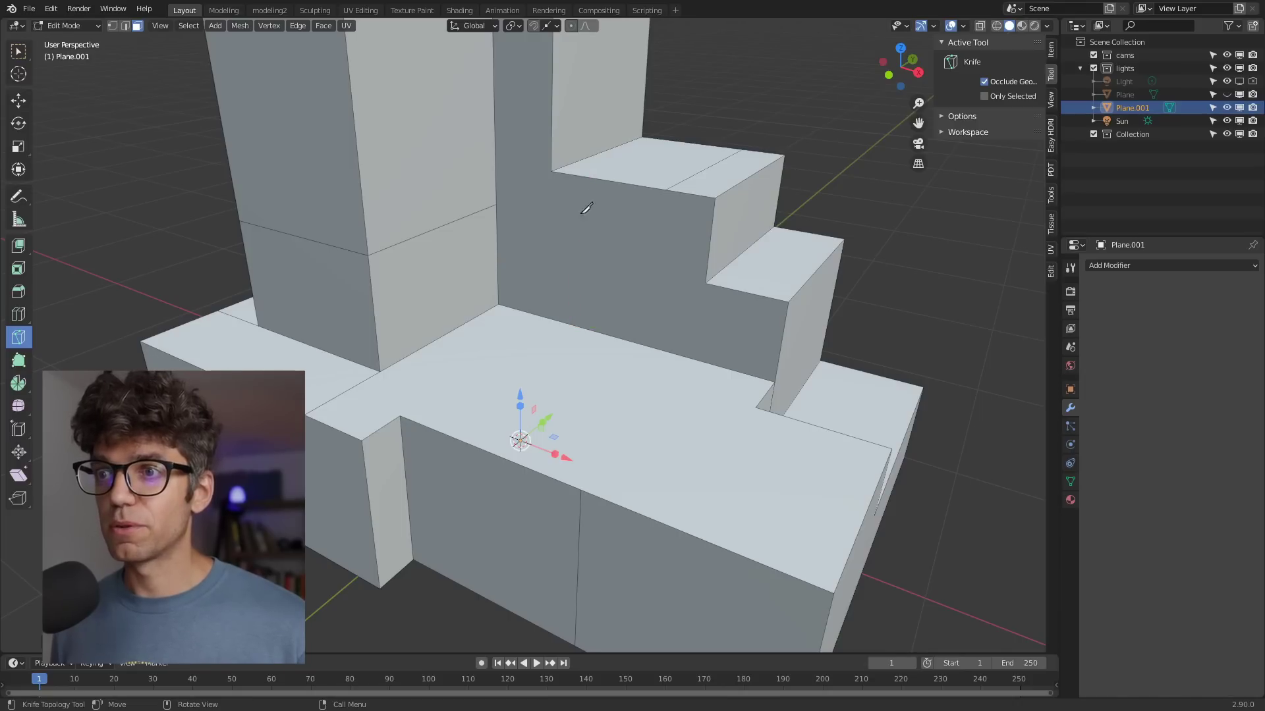
left_click(600, 179)
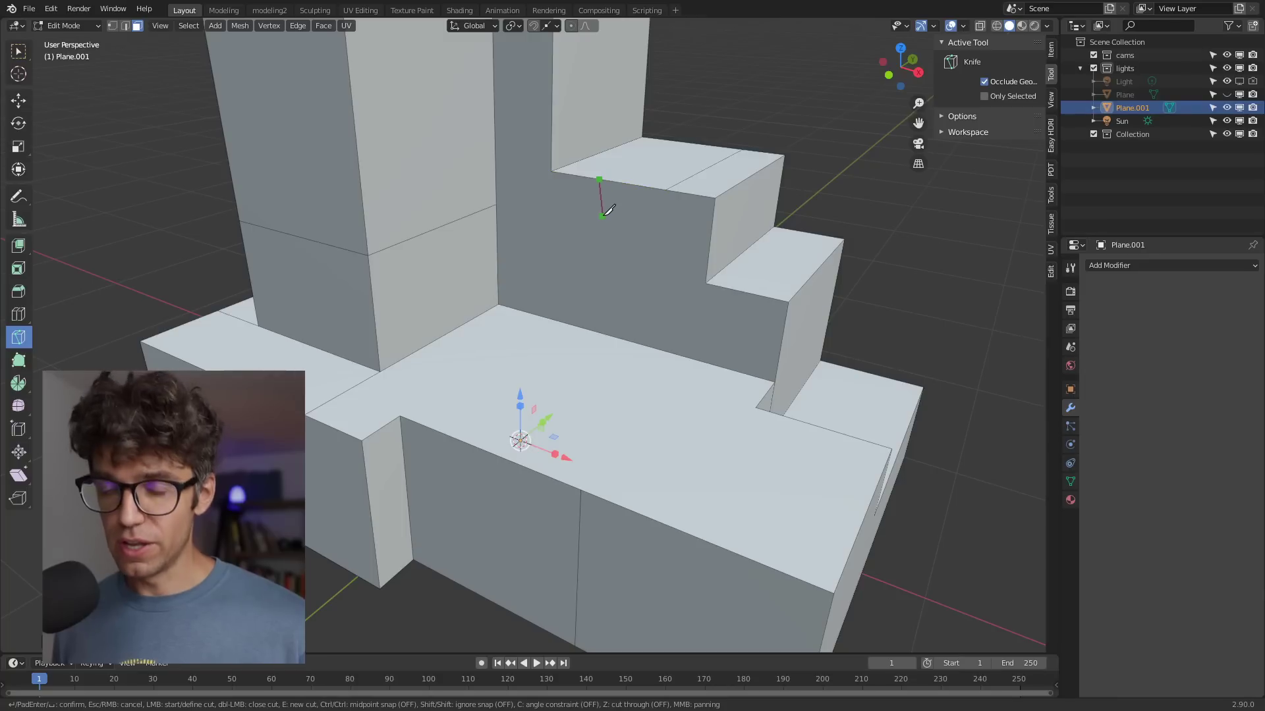
key("c")
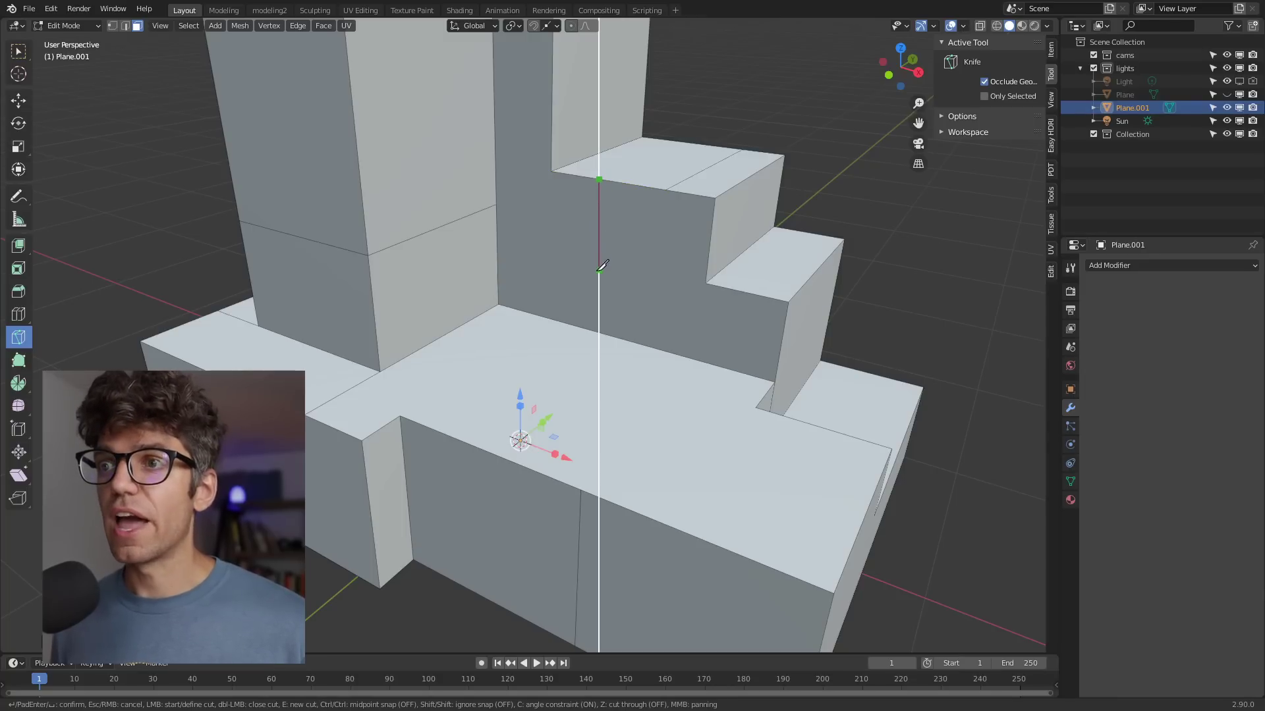
left_click(600, 330)
middle_click_drag(601, 329, 703, 261)
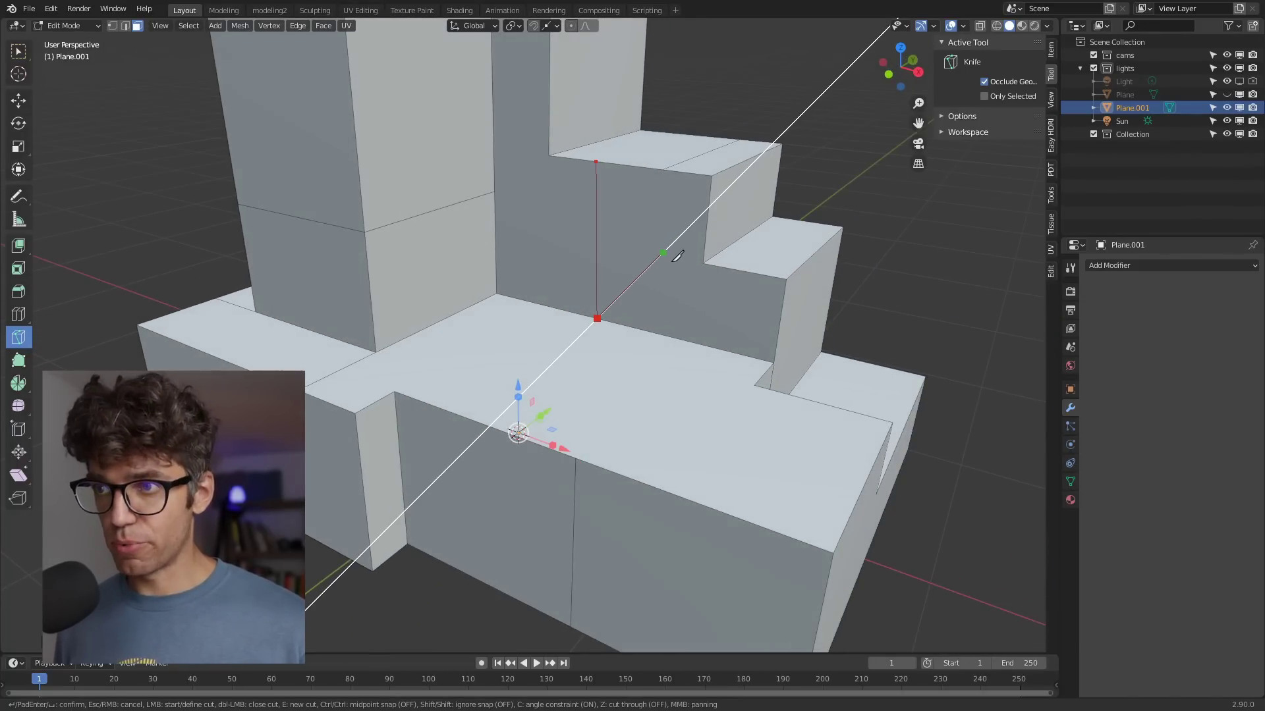
key("Return")
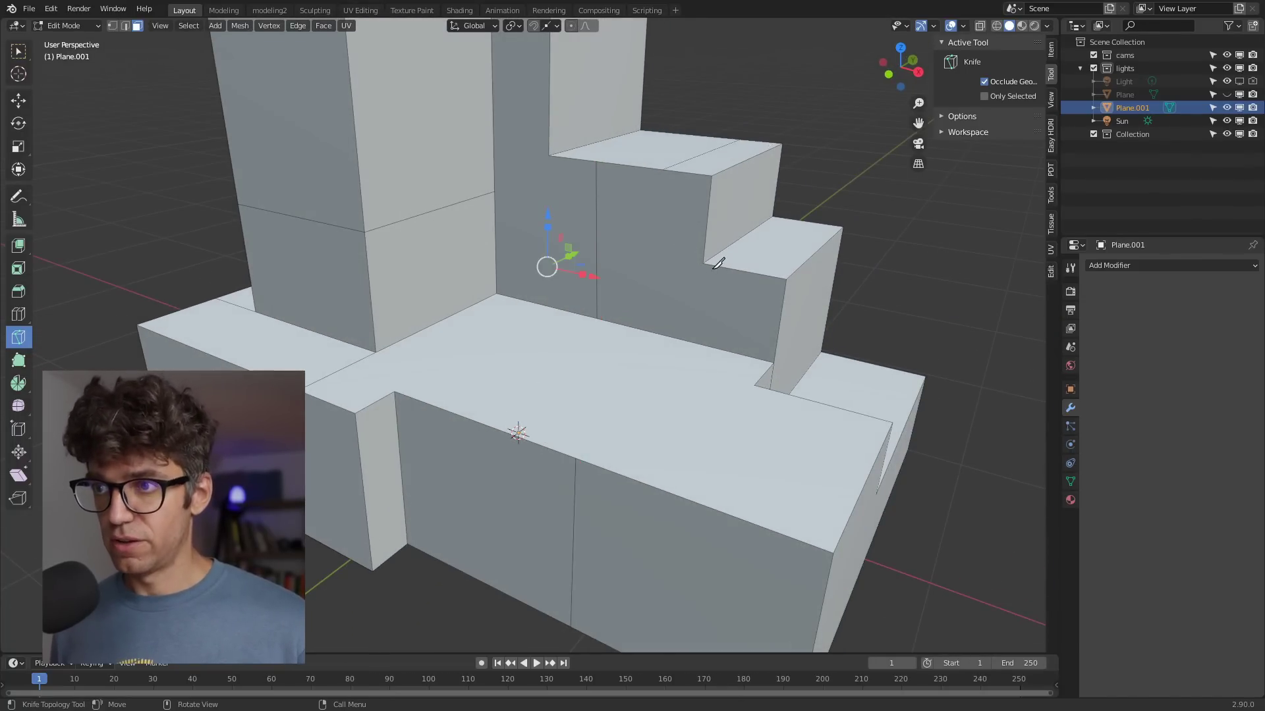
Knife a horizontal edge from the step's corner vertex over to the new vertical edge.
left_click(706, 261)
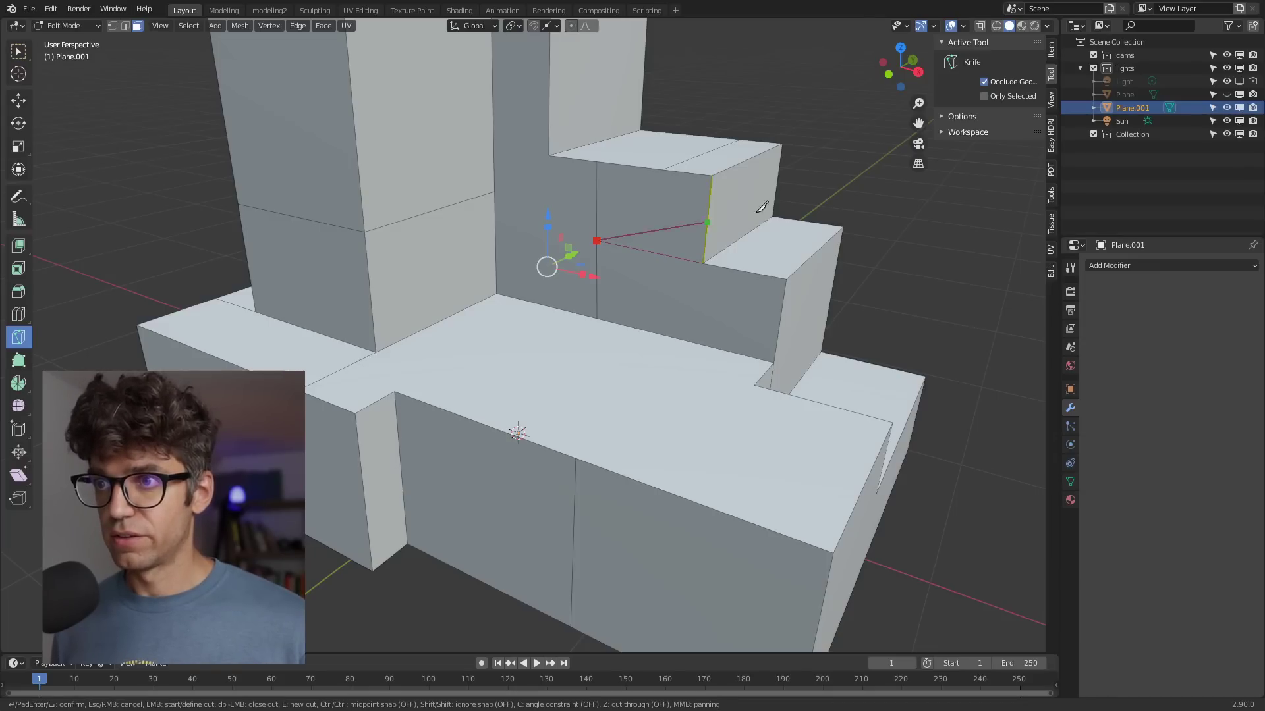
left_click(598, 239)
key("Return")
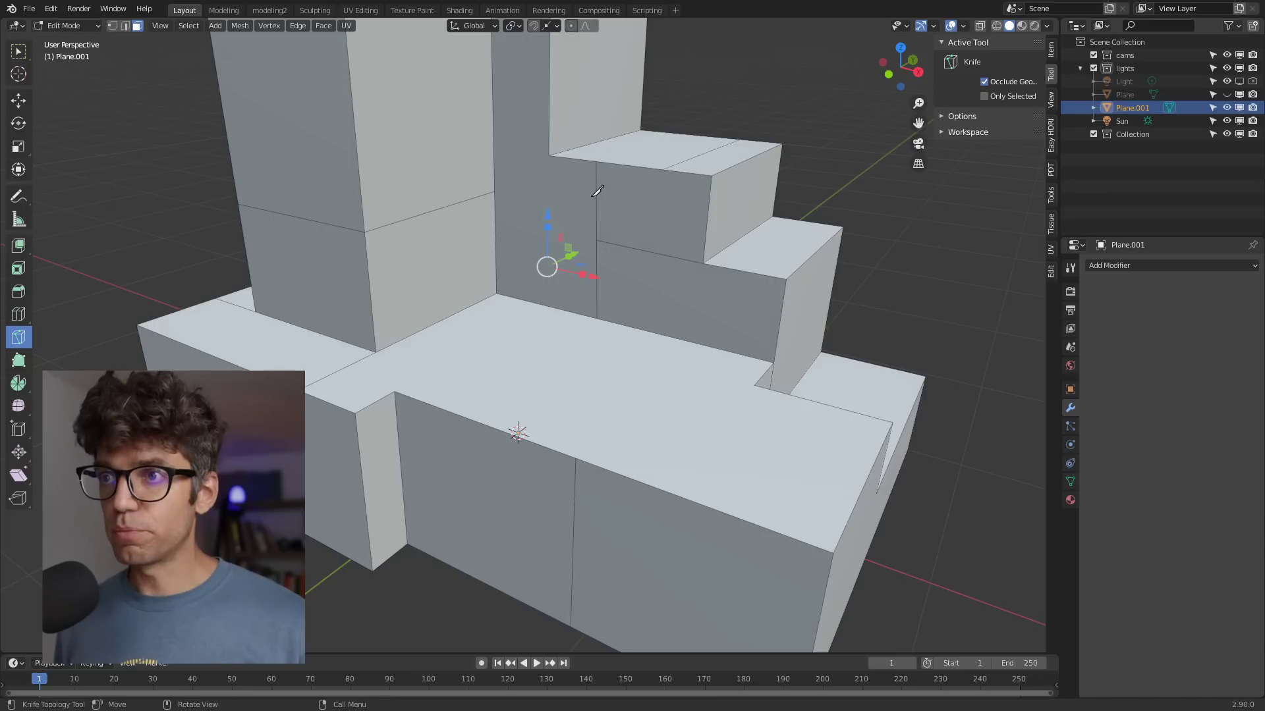
Knife a cut from the tall block's vertex across the step faces, then start one at the base's front vertex.
left_click(551, 152)
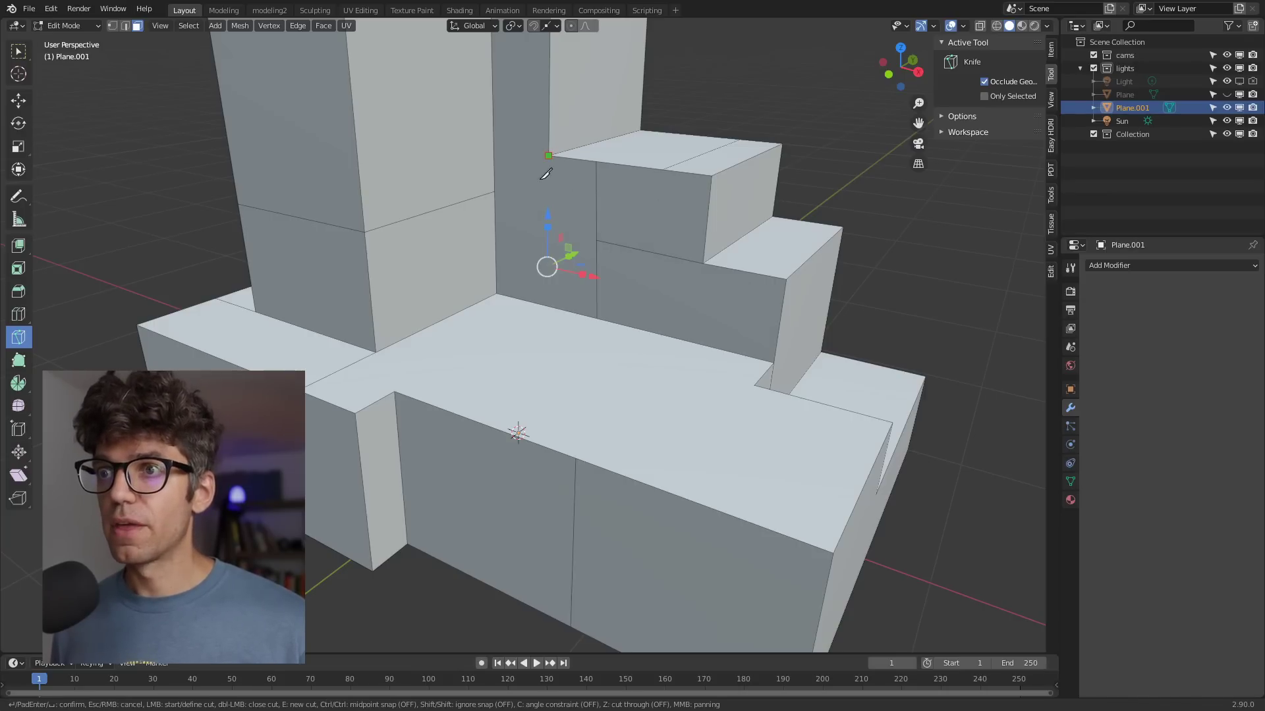
left_click(494, 191)
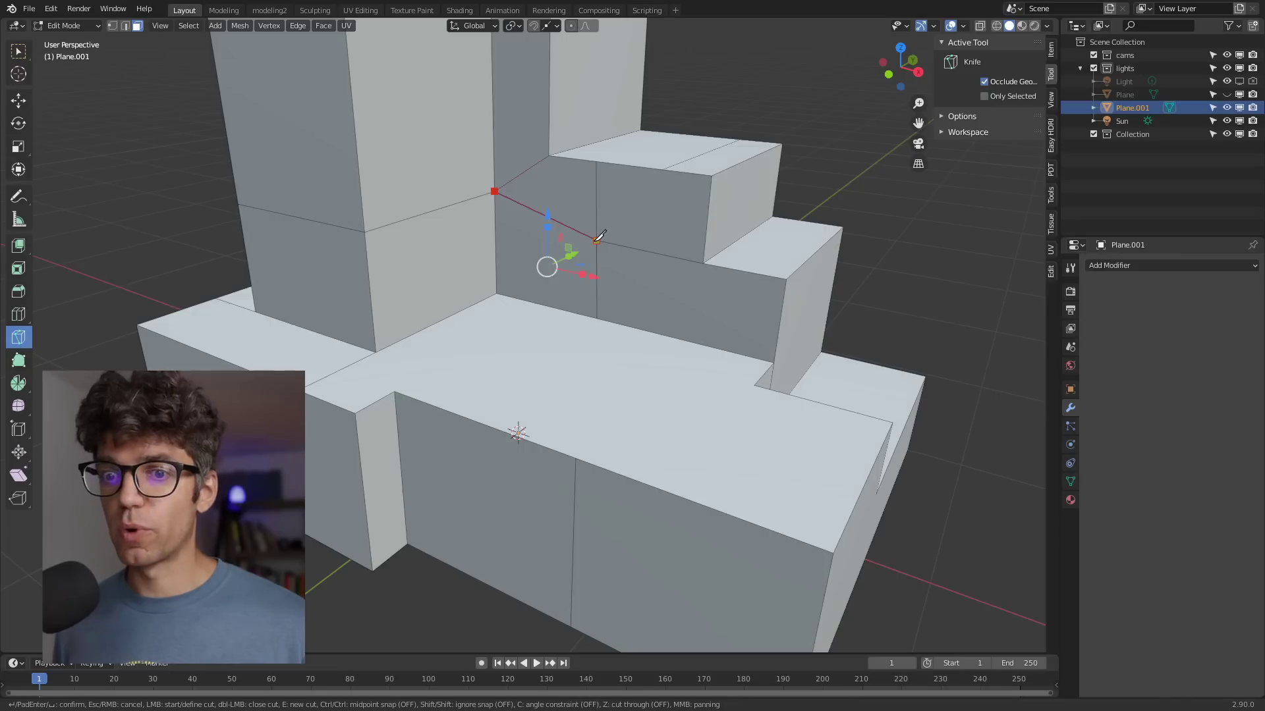
left_click(596, 234)
key("Return")
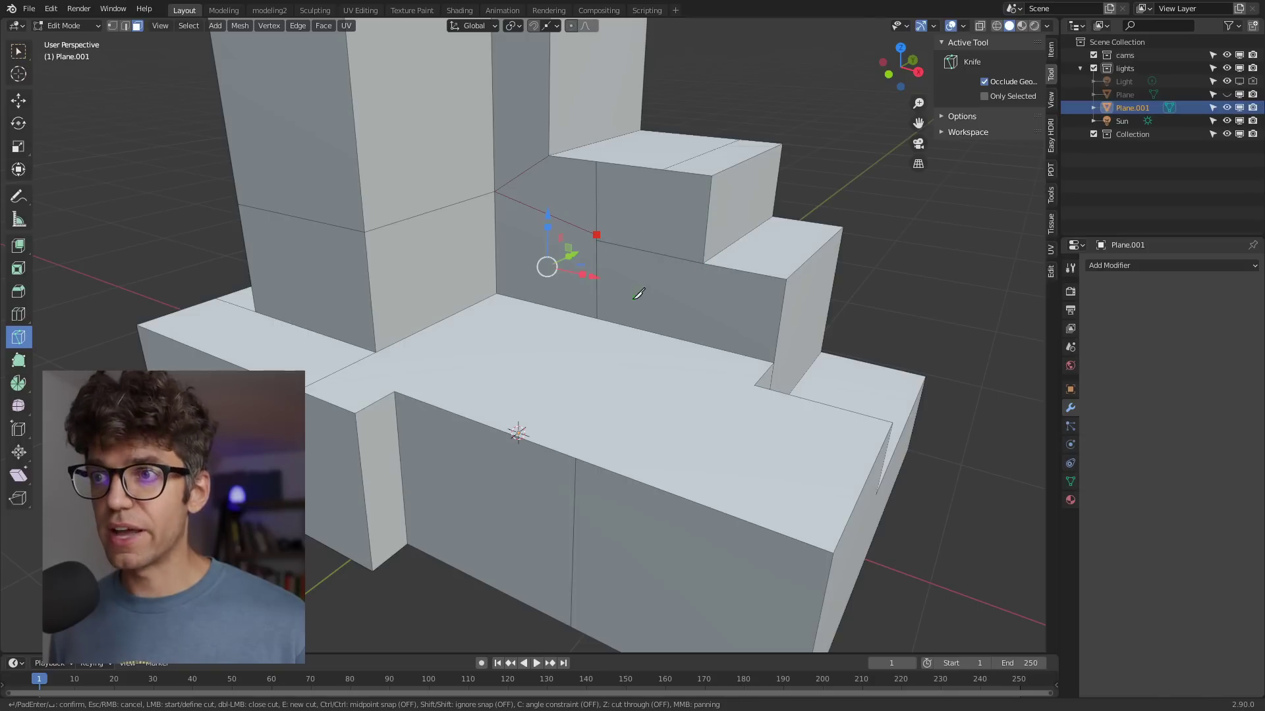
left_click(576, 457)
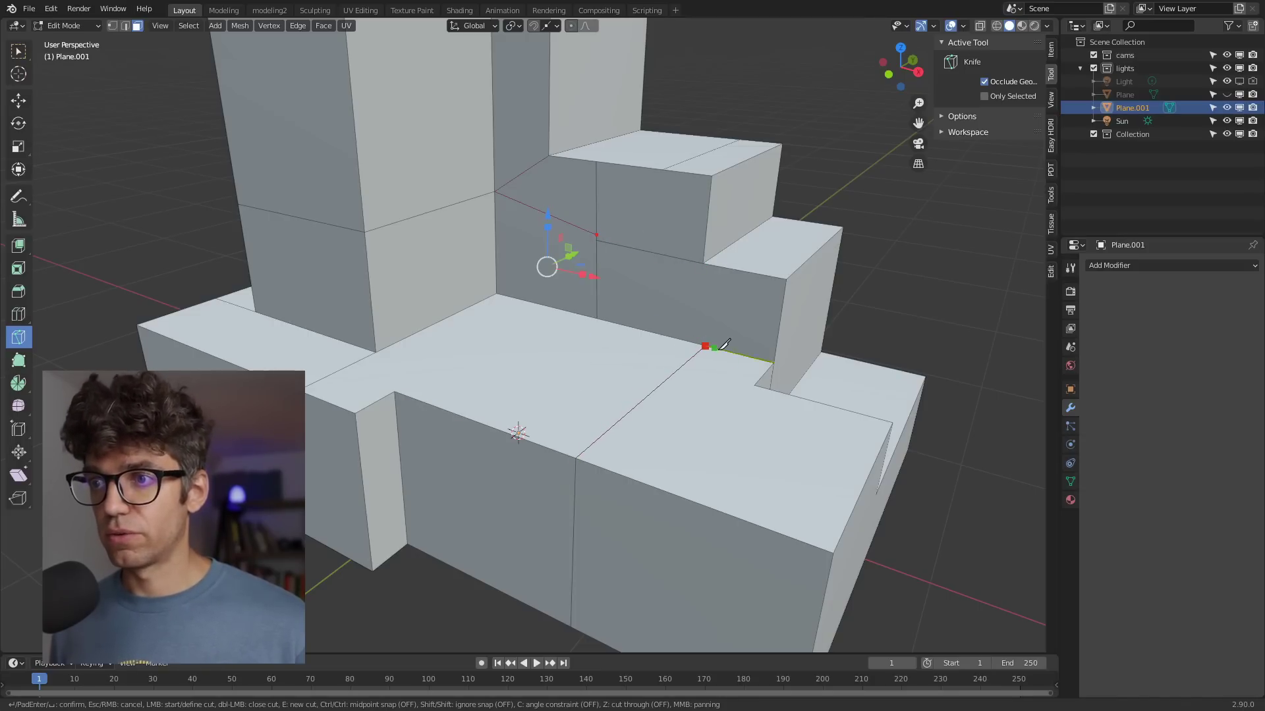
End the knife cut at the vertex by the lowest step, confirm it, and orbit to inspect.
scroll(672, 402, "down", 3)
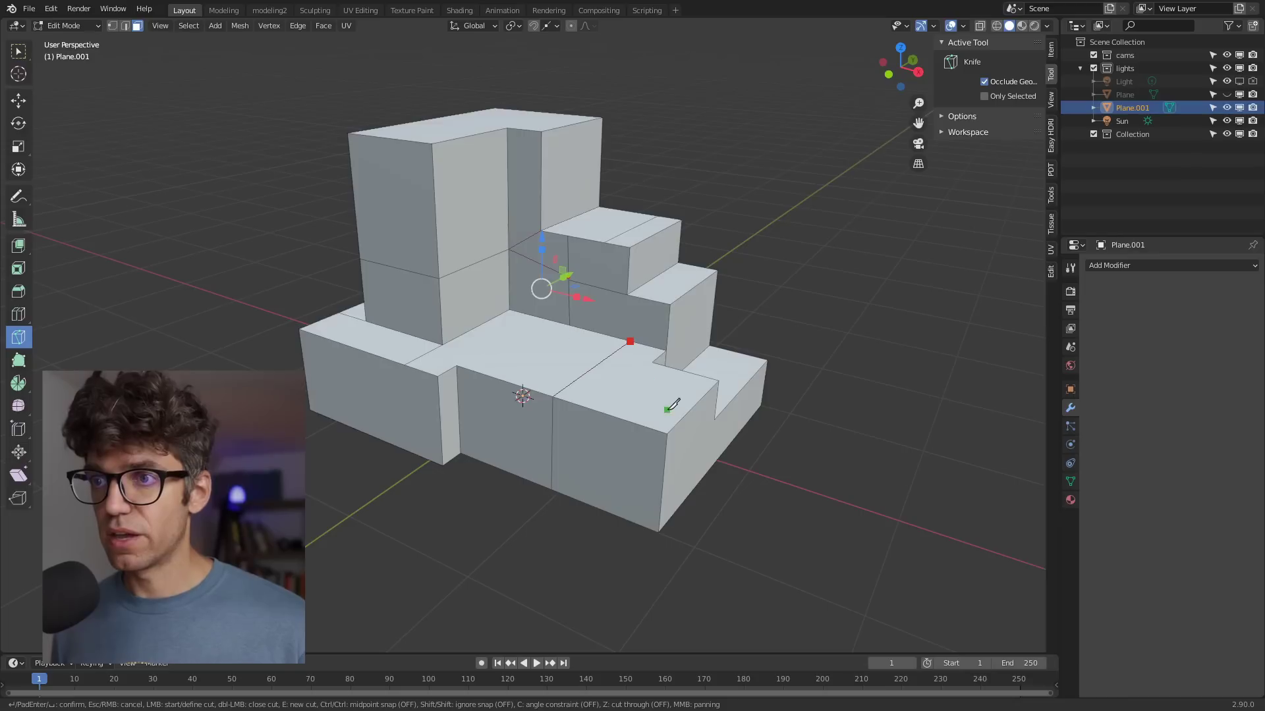
middle_click_drag(671, 403, 635, 390)
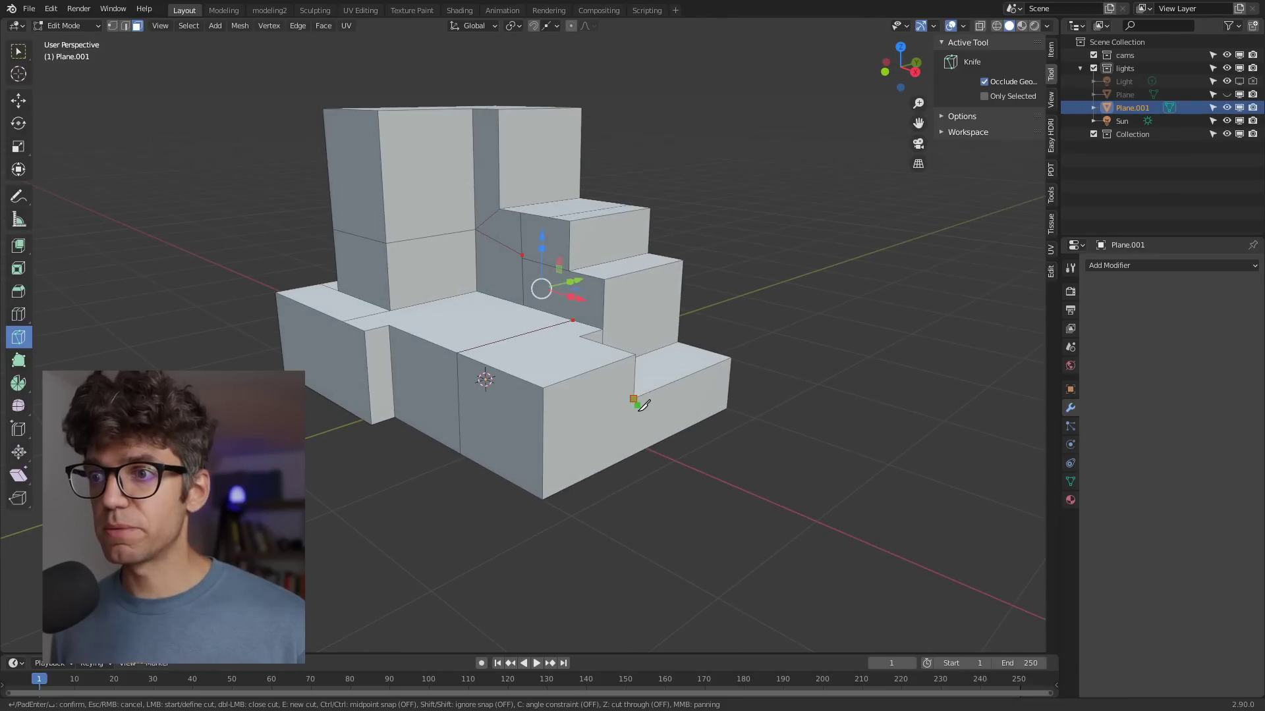
left_click(637, 403)
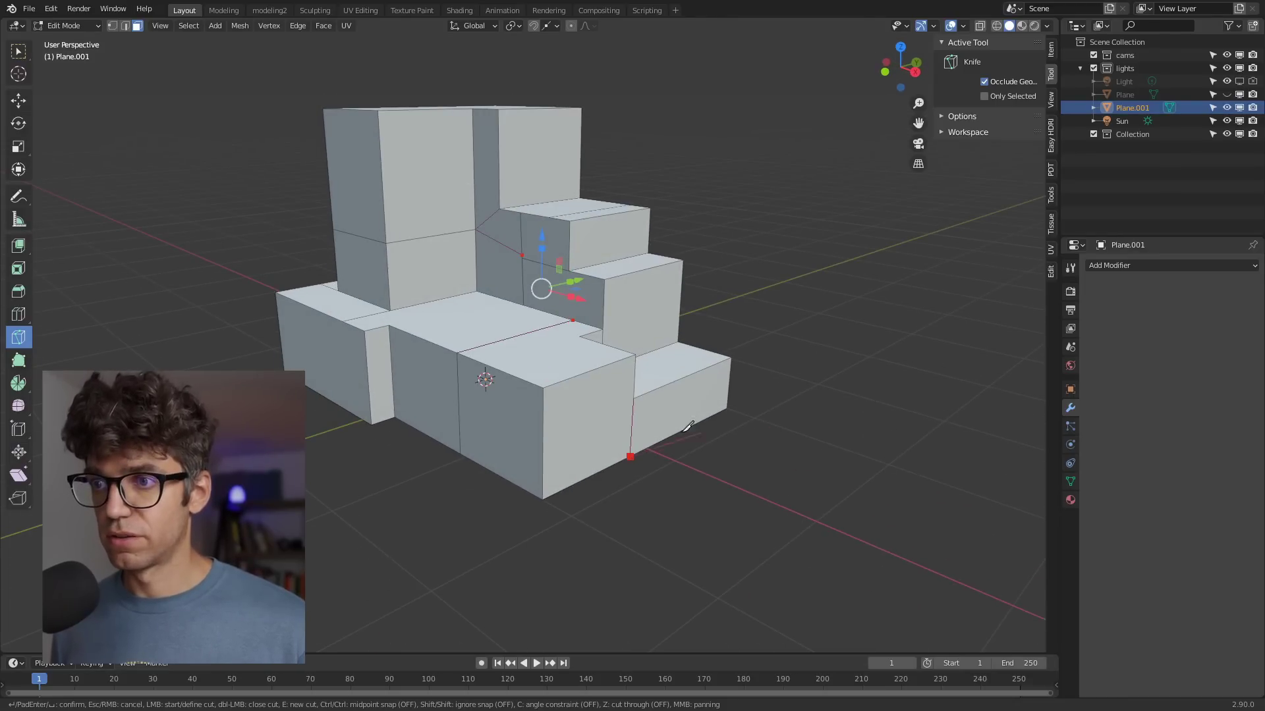
middle_click_drag(688, 427, 419, 307)
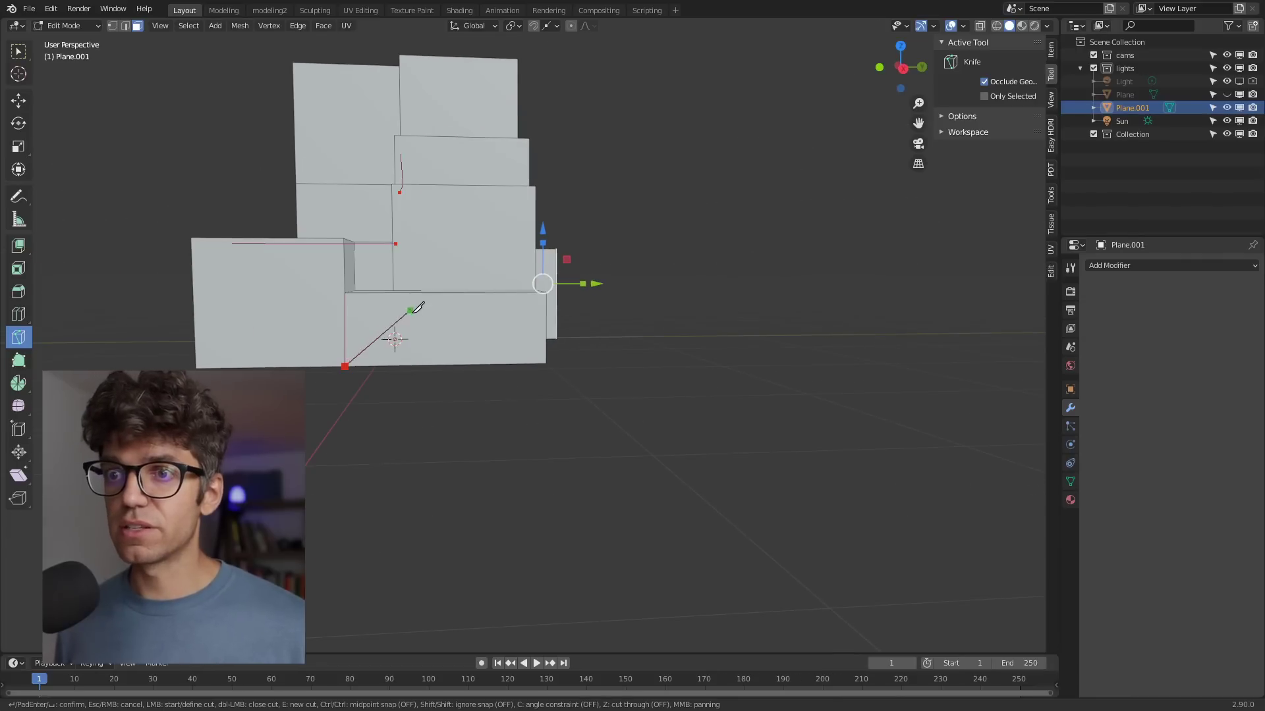
key("Return")
middle_click_drag(334, 287, 424, 334)
middle_click_drag(688, 445, 533, 457)
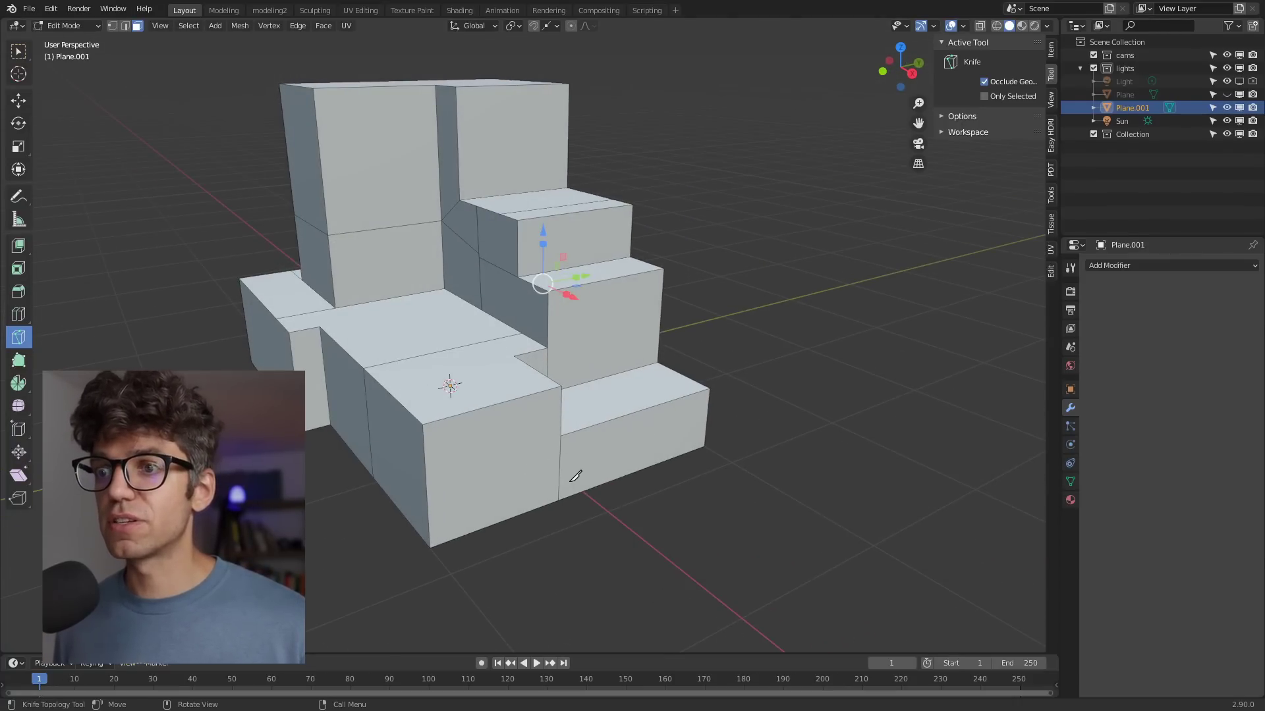
middle_click_drag(575, 476, 565, 472)
Cancel the stray knife cut and select the front step's bottom corner vertex with the Move tool.
left_click(118, 36)
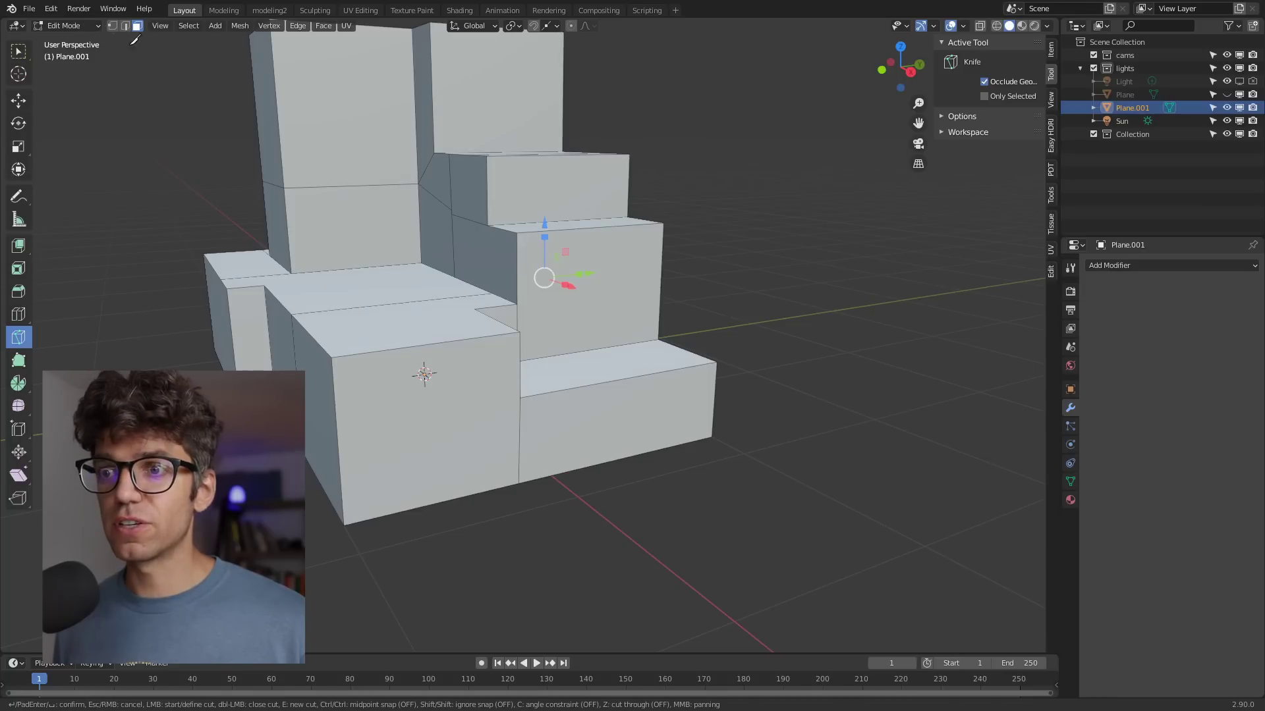
key("Escape")
left_click(112, 25)
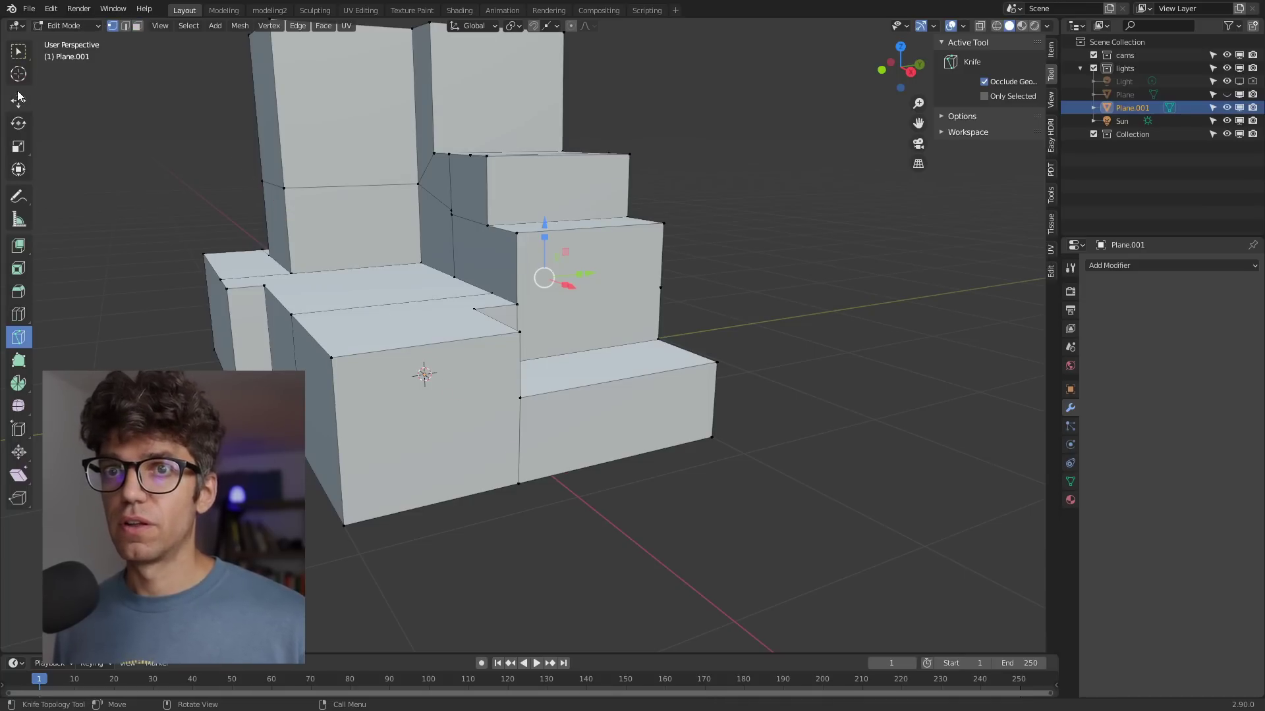
left_click(18, 100)
left_click(519, 484)
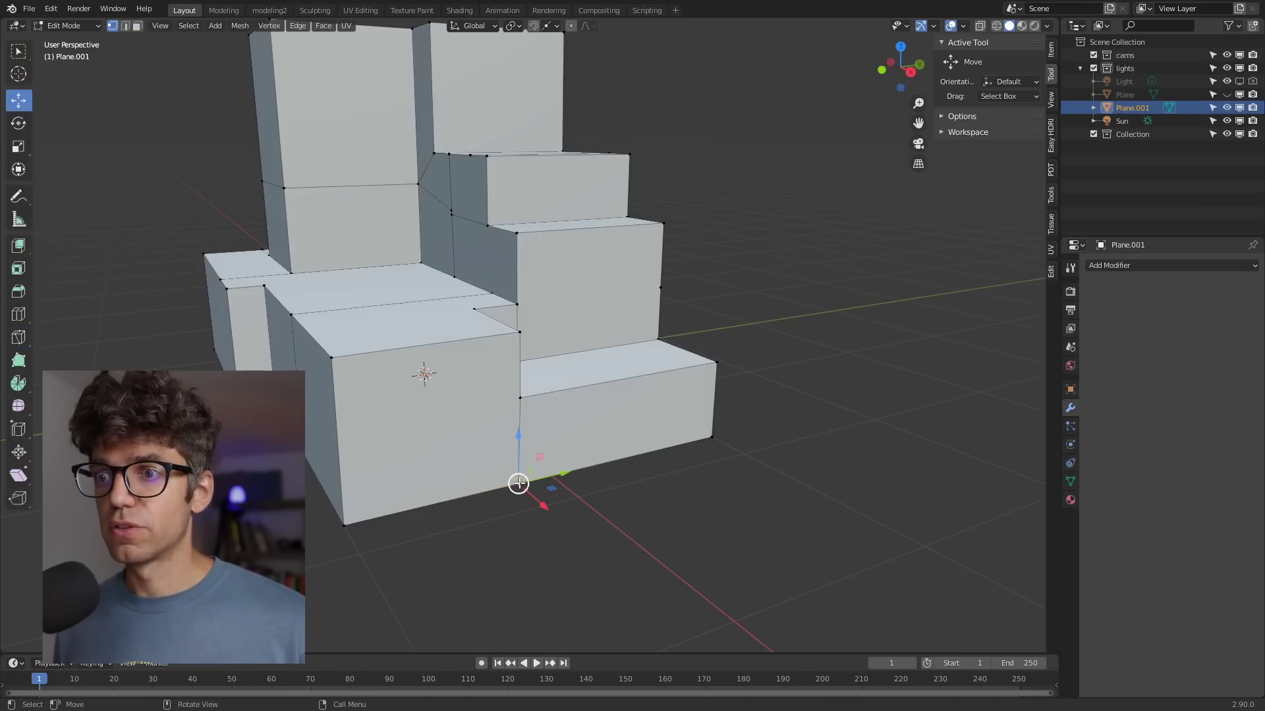
Turn on snapping with Vertex as the snap target and test a move.
left_click(534, 25)
left_click(547, 25)
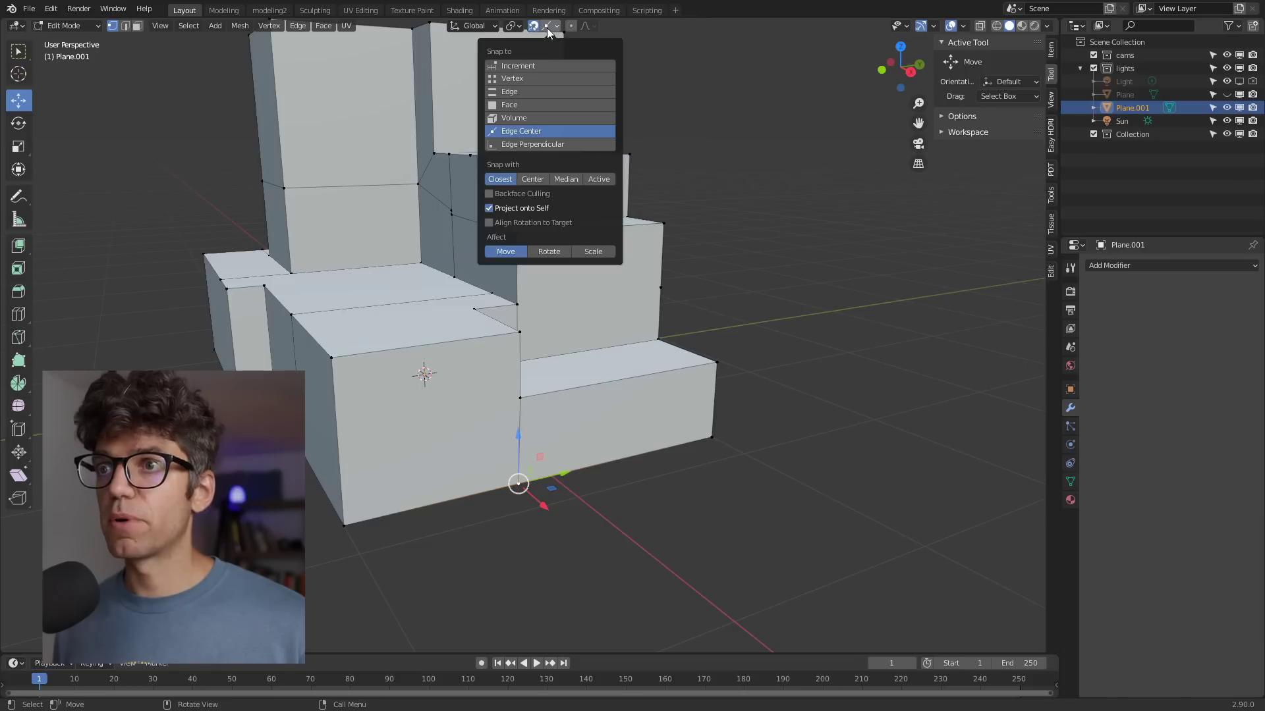
left_click(534, 78)
left_click_drag(574, 472, 379, 364)
key("Escape")
Merge the step-face knife vertex by distance and slide it slightly left along X.
middle_click_drag(424, 238, 408, 227)
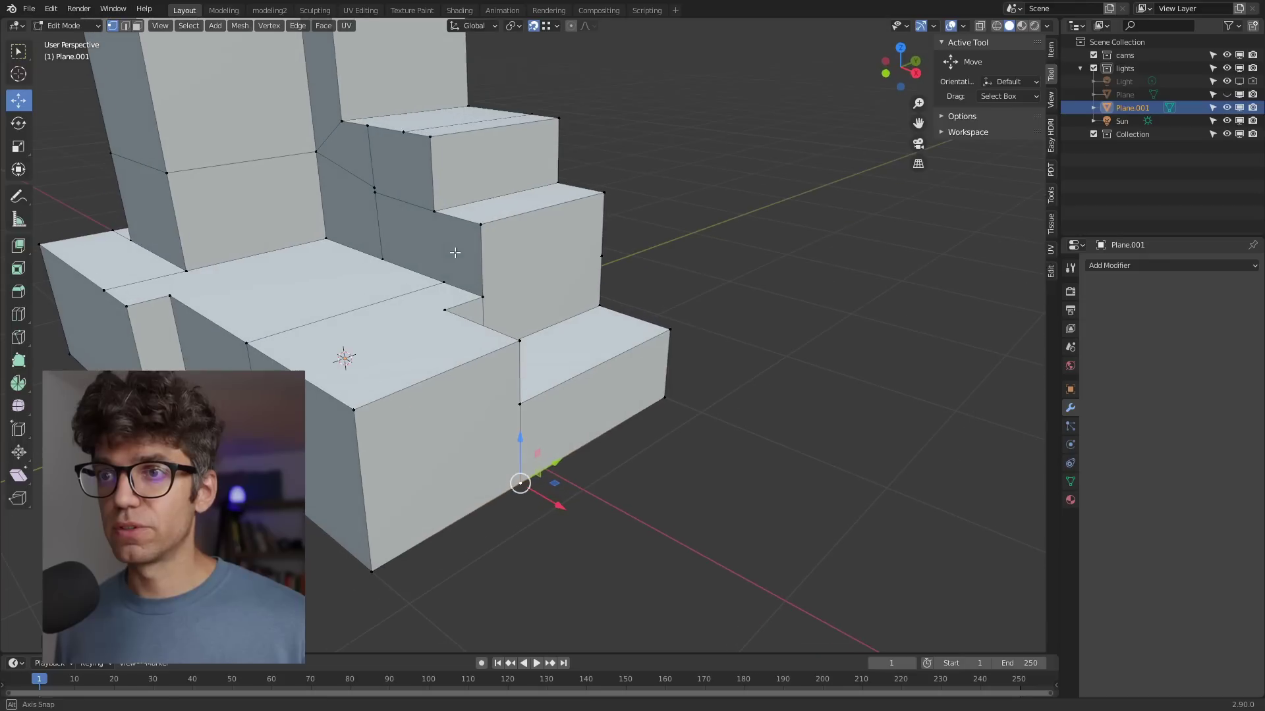
left_click(374, 190)
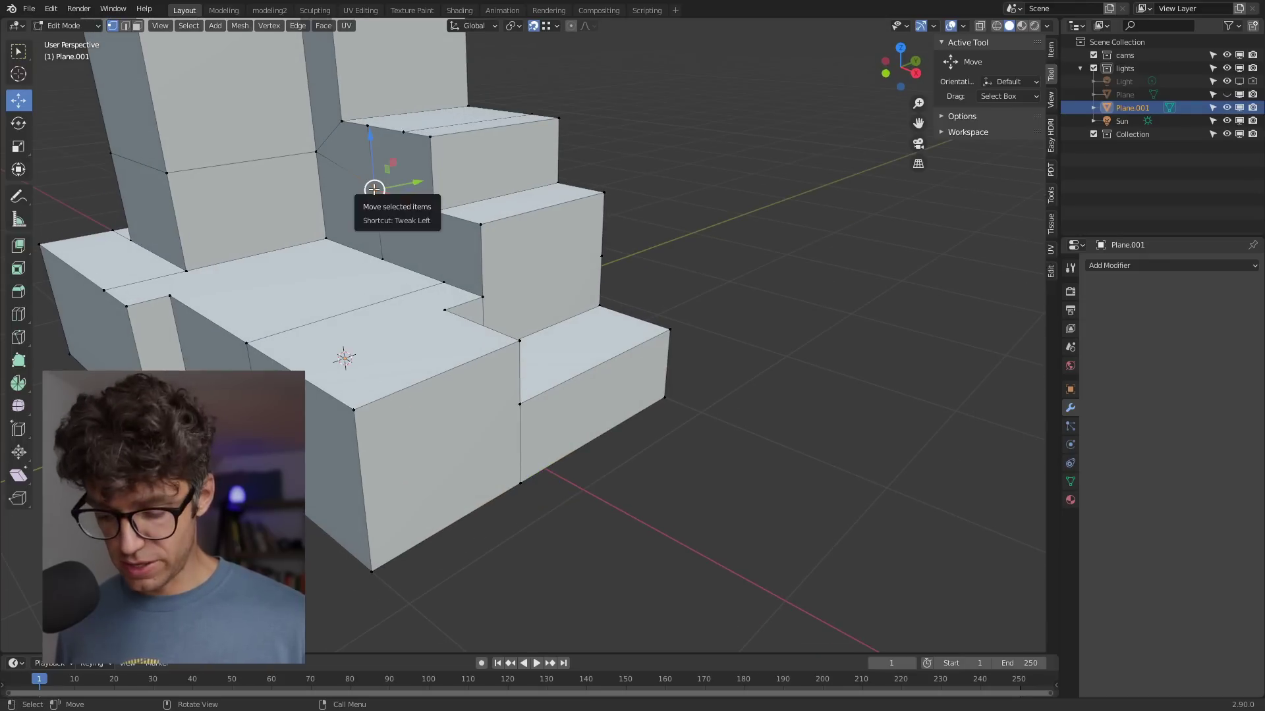
key("m")
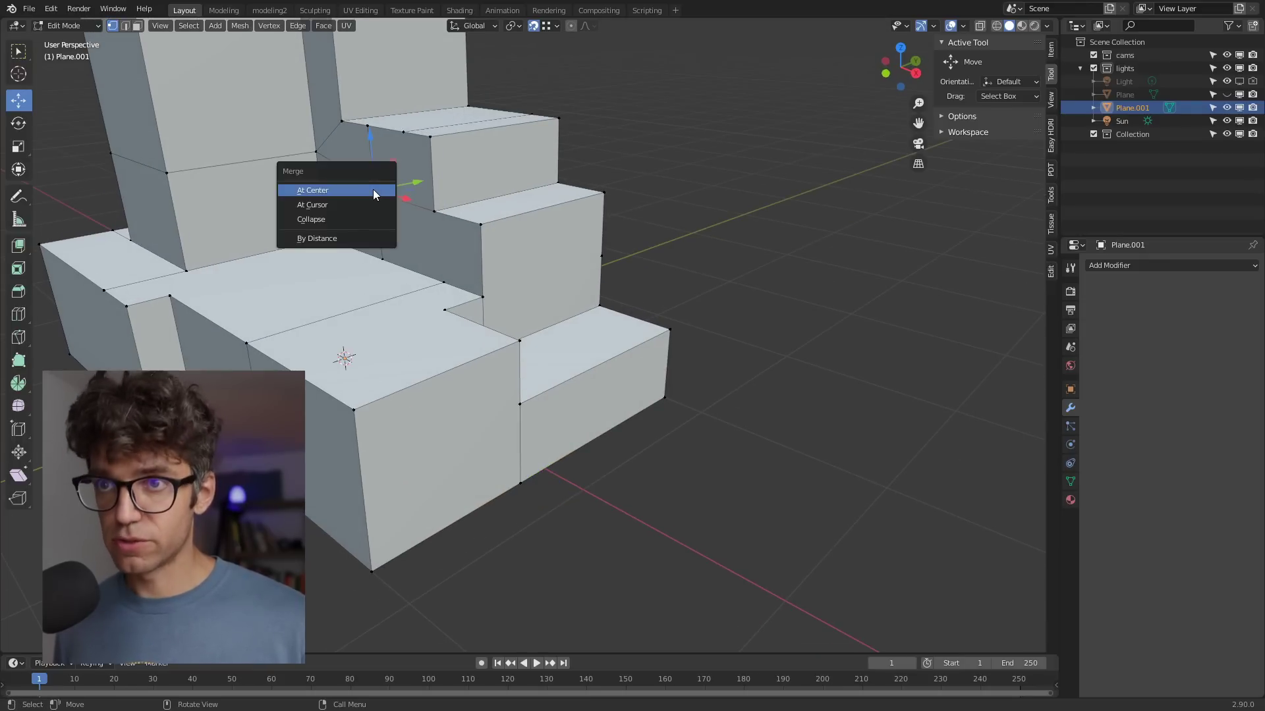
left_click(340, 240)
key("m")
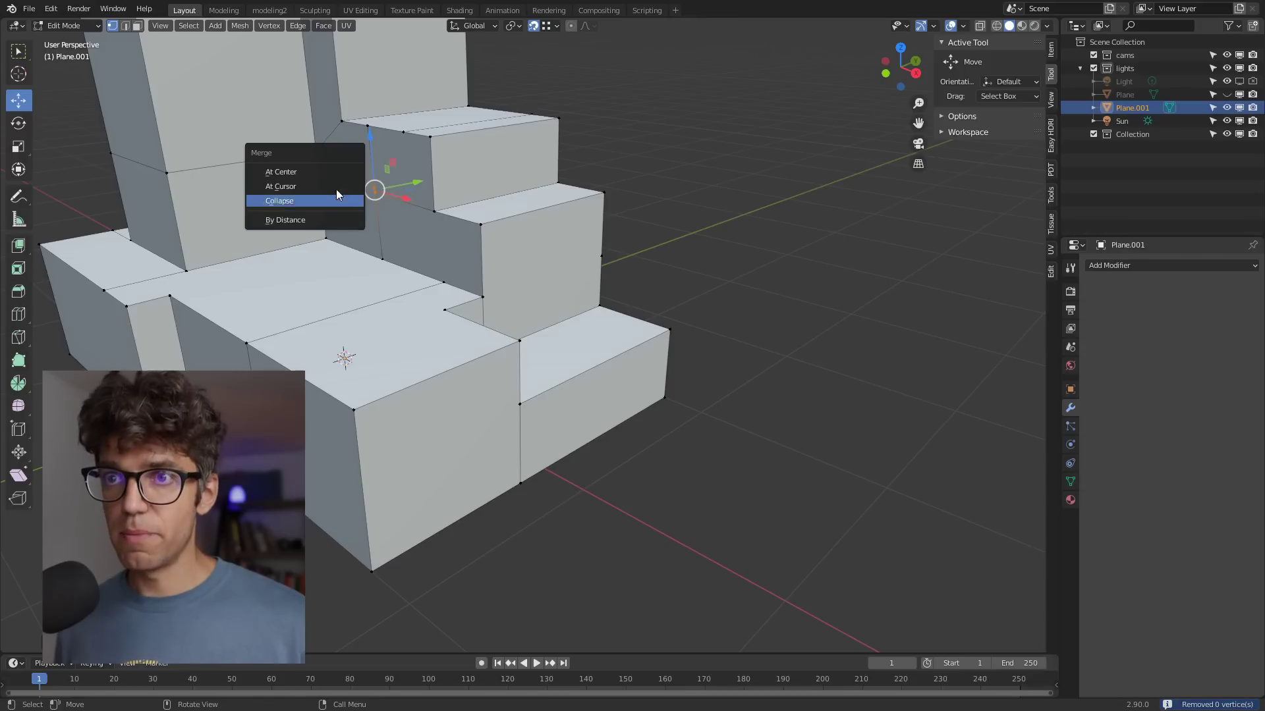
left_click(322, 167)
scroll(331, 124, "up", 1)
middle_click_drag(330, 124, 580, 360)
left_click_drag(580, 360, 499, 464)
Slide the bottom cut vertex along X beneath the upper one, then move the upper vertex along Z.
left_click(530, 458)
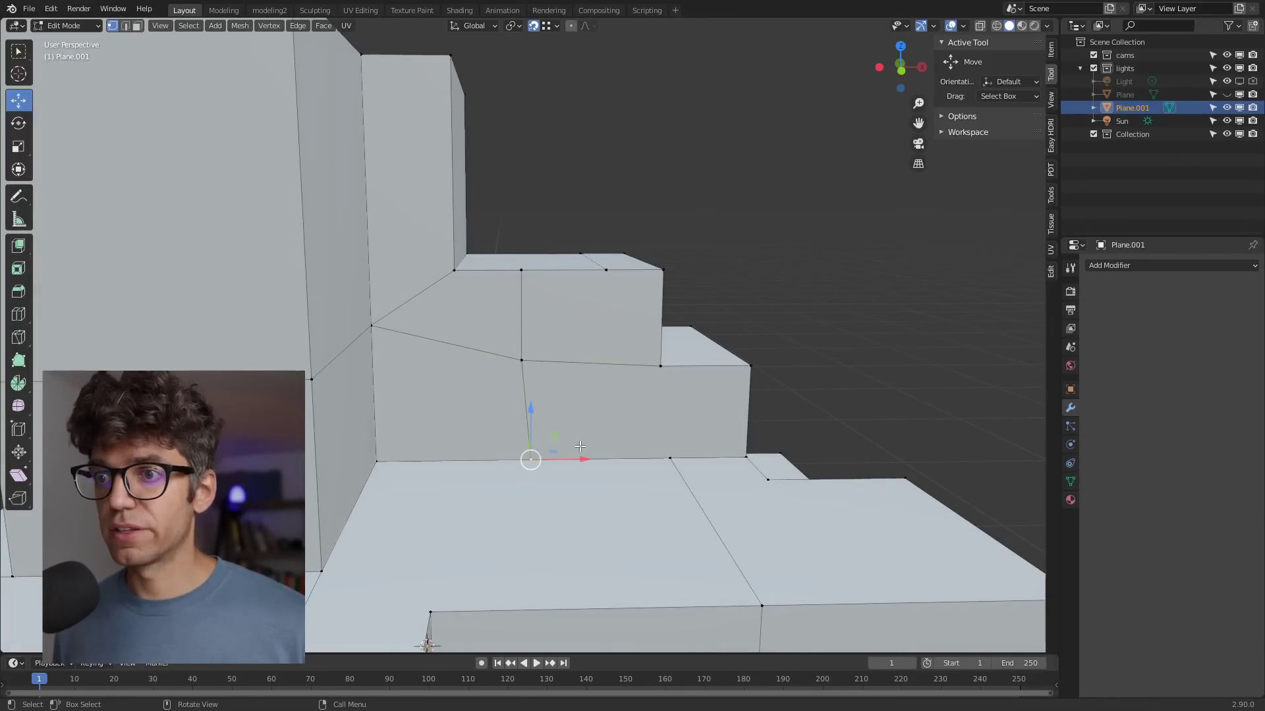
key("g")
key("x")
left_click(518, 356)
left_click(518, 357)
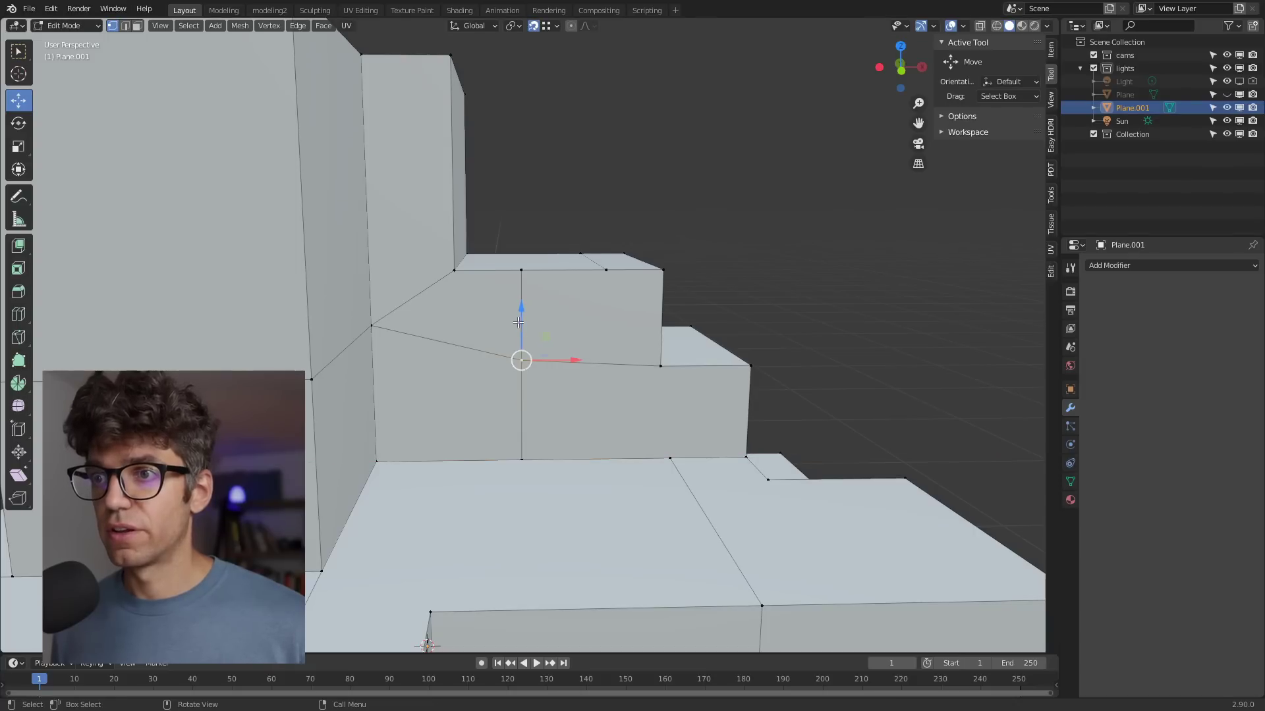
key("g")
key("z")
left_click(662, 373)
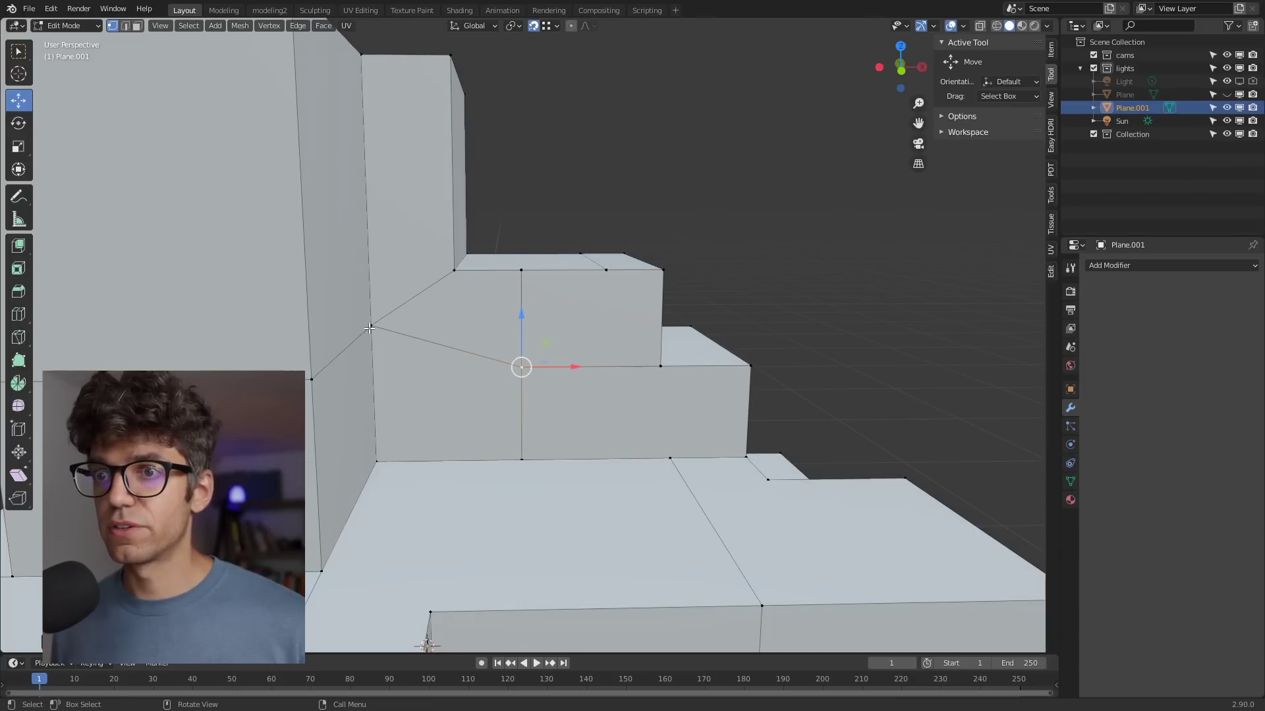
Select the left corner vertices and orbit to review the aligned knife-cut edges.
left_click(370, 327)
scroll(339, 353, "down", 4)
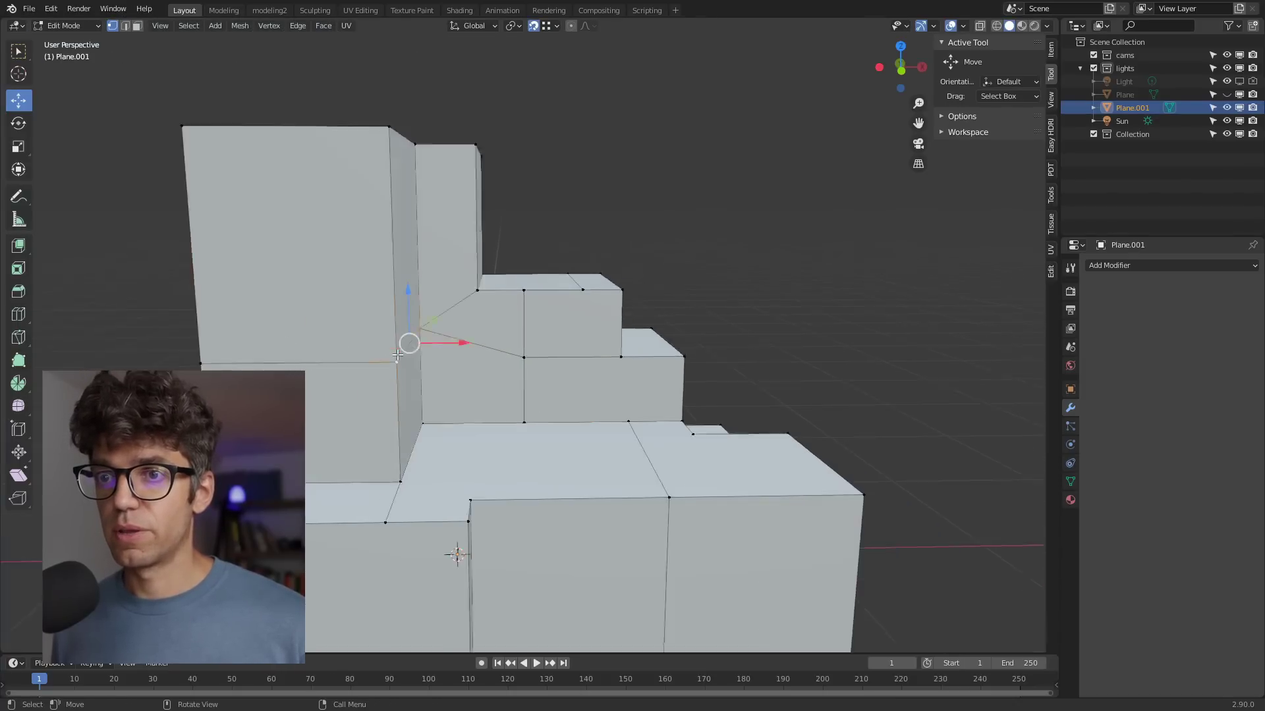
left_click(266, 355, "shift")
middle_click_drag(266, 356, 283, 311)
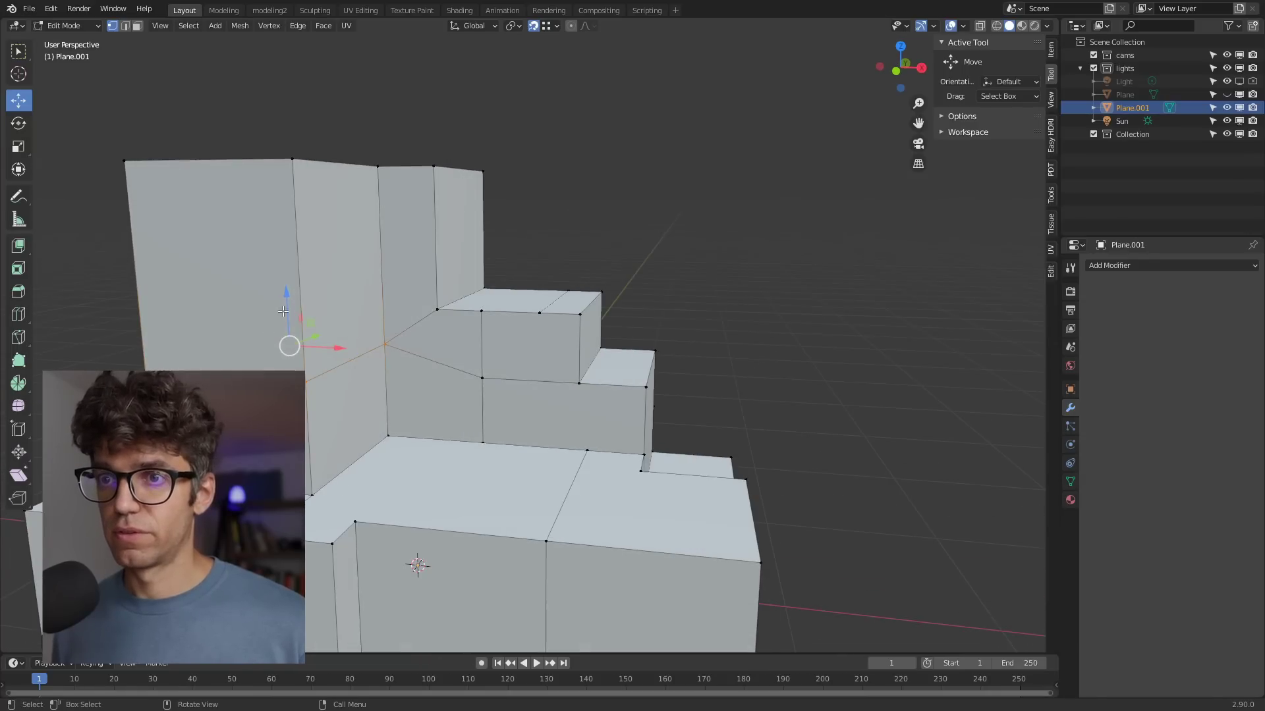
scroll(448, 382, "down", 5)
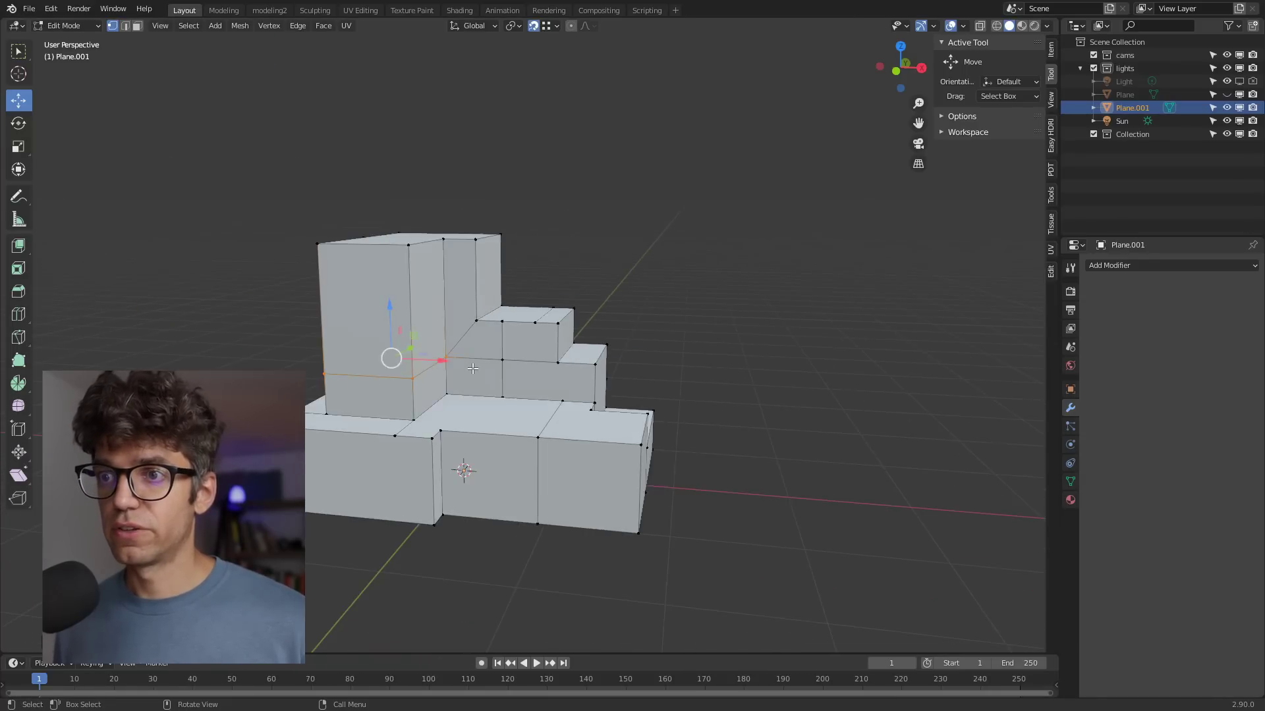
middle_click_drag(448, 382, 419, 384)
scroll(419, 384, "down", 1)
scroll(517, 413, "up", 3)
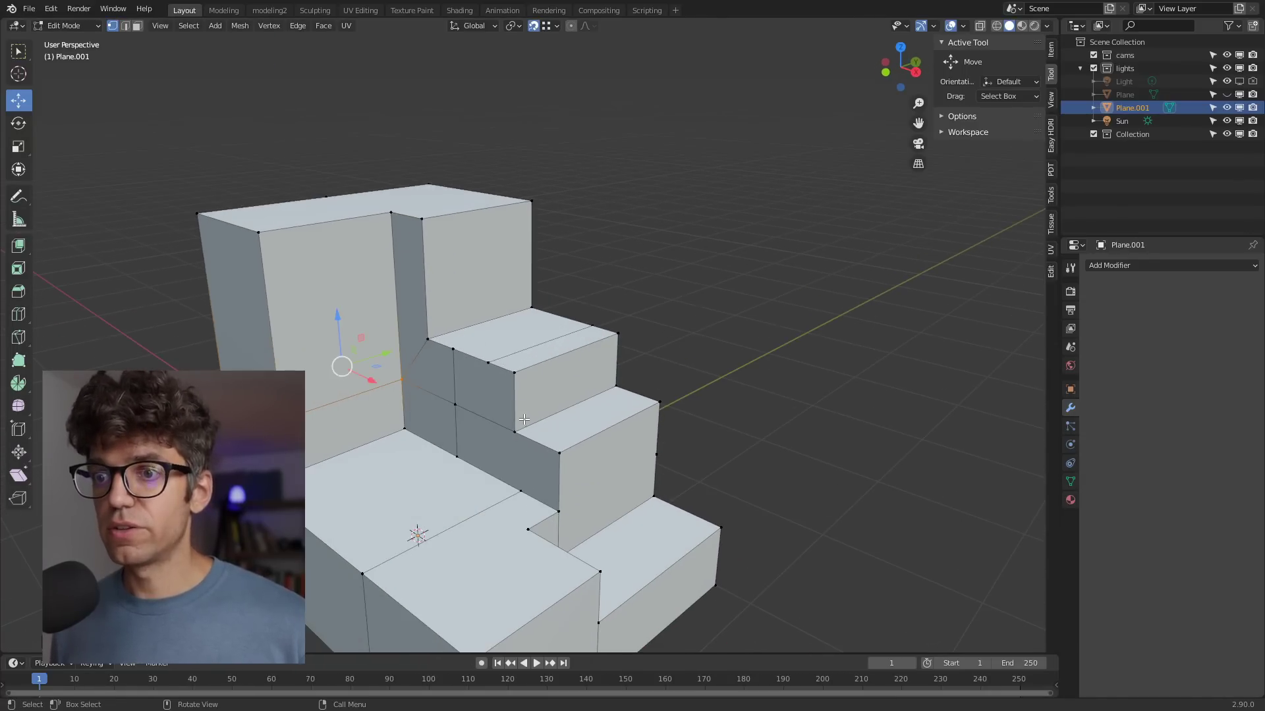
middle_click_drag(516, 413, 493, 430)
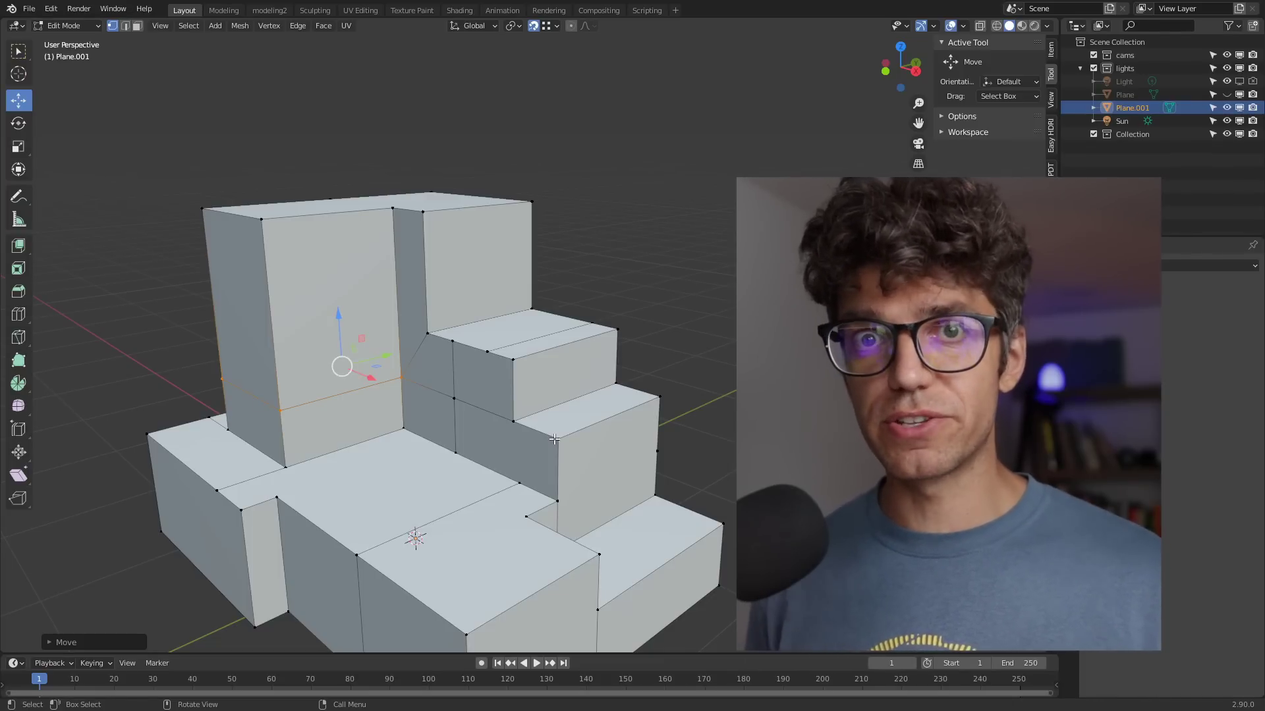
Orbit and zoom in on the tall back block to check the realigned cut edge.
middle_click_drag(329, 354, 363, 376)
scroll(363, 376, "up", 2)
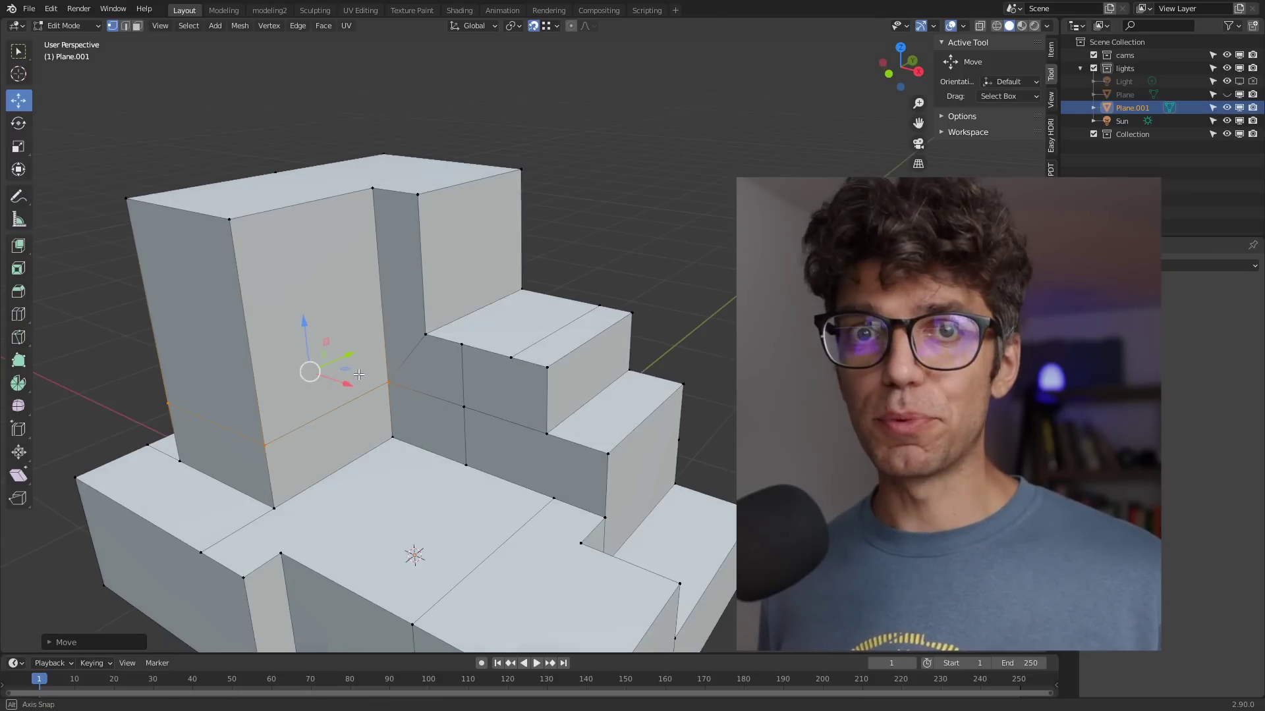